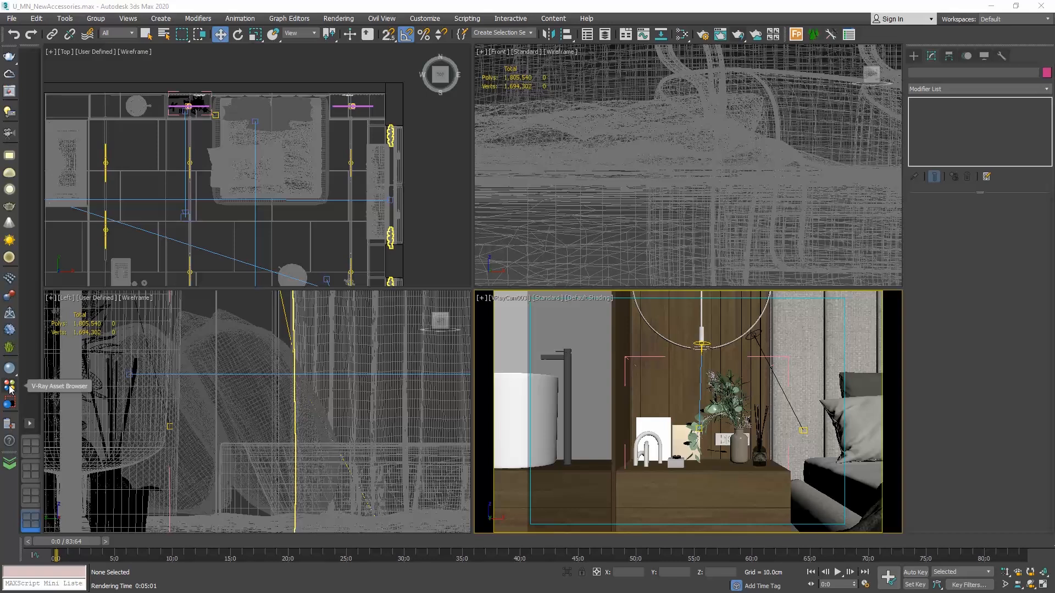
Step: Check that the V-Ray Toolbar is enabled and open the V-Ray Asset Browser
right_click(882, 37)
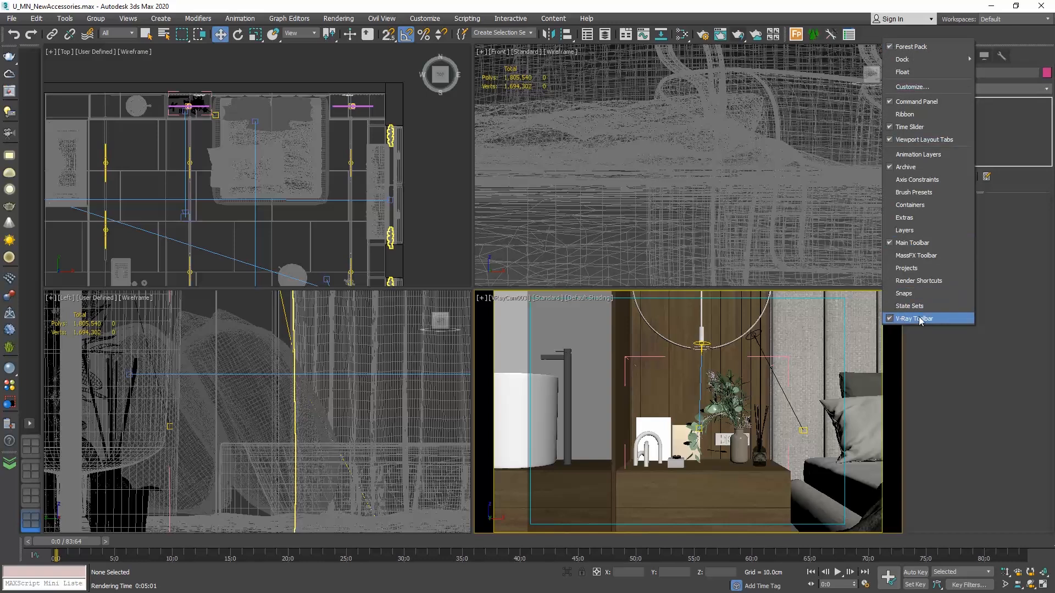
click(8, 389)
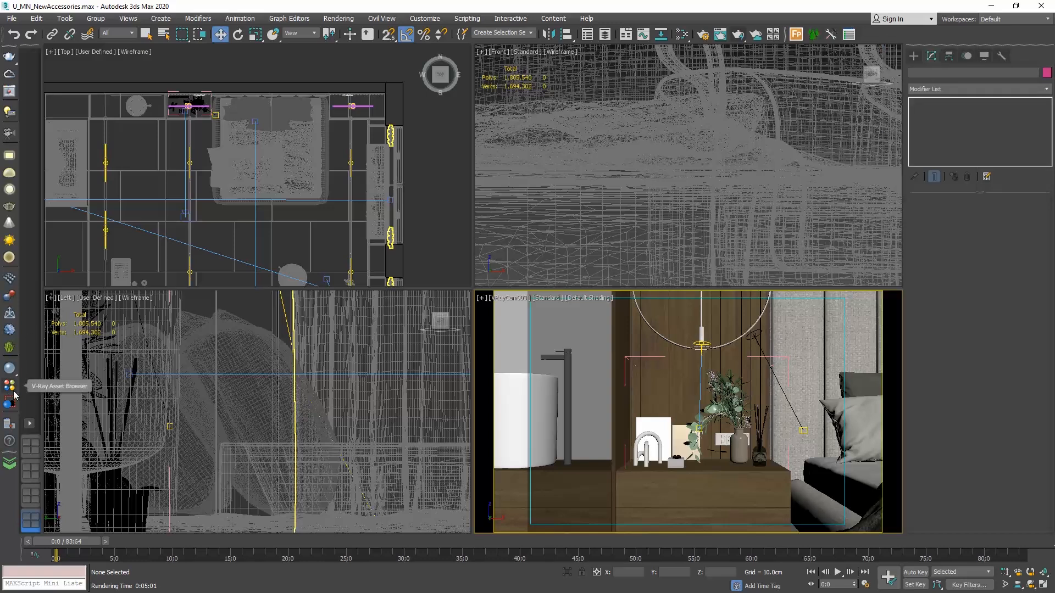
click(11, 388)
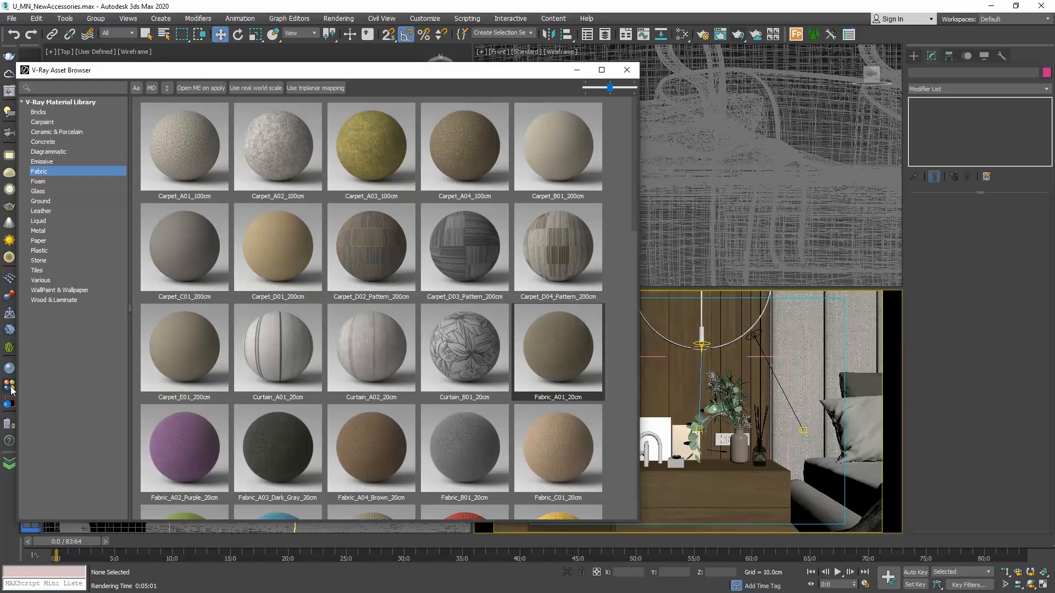
drag(115, 75, 152, 54)
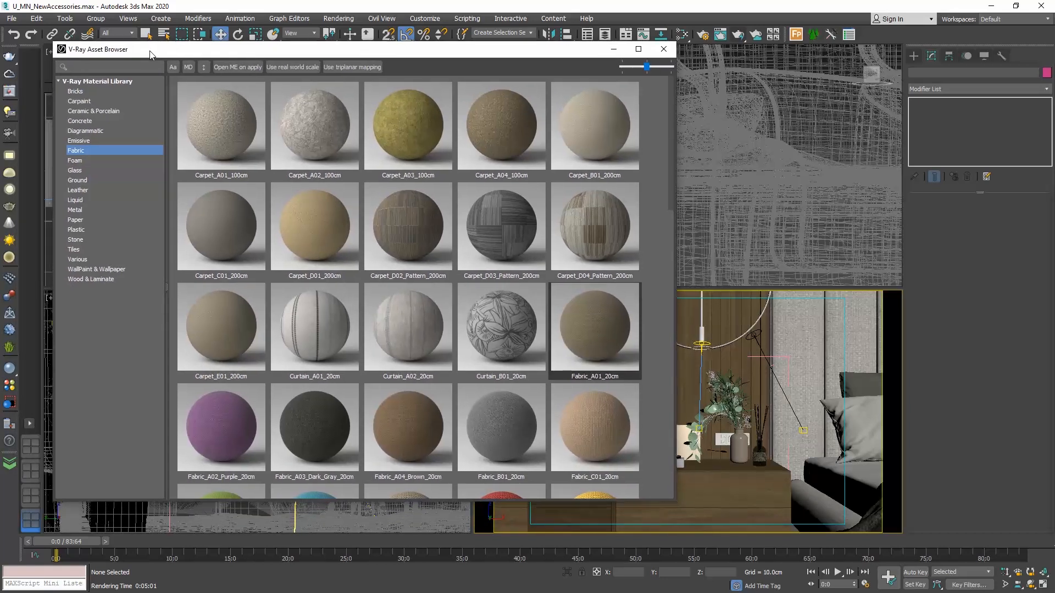
Step: Browse the Bricks, Carpaint, Concrete and Fabric categories of the V-Ray material library
click(76, 91)
click(78, 102)
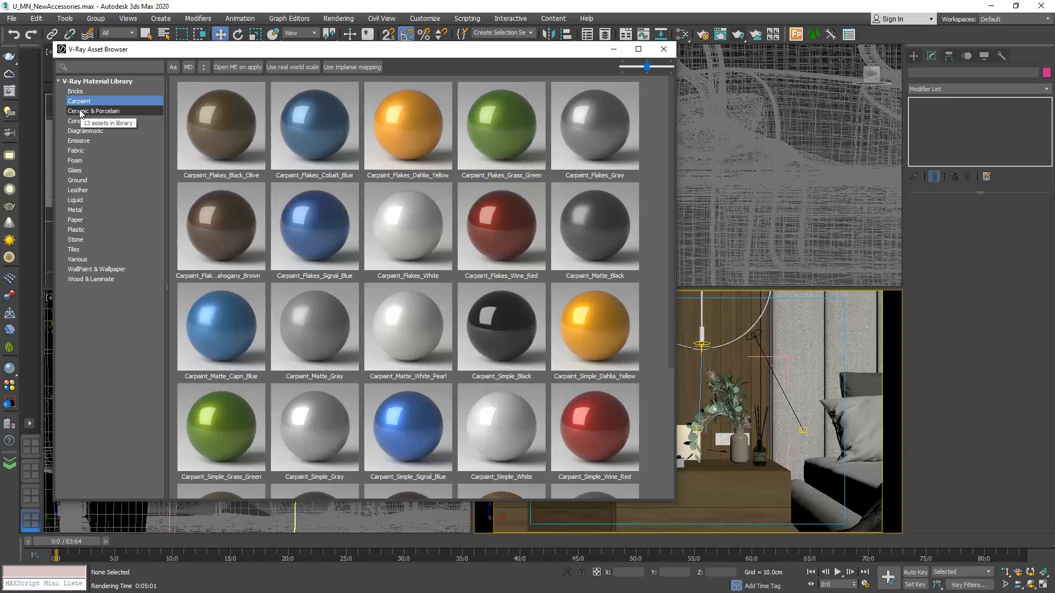
click(80, 121)
click(80, 150)
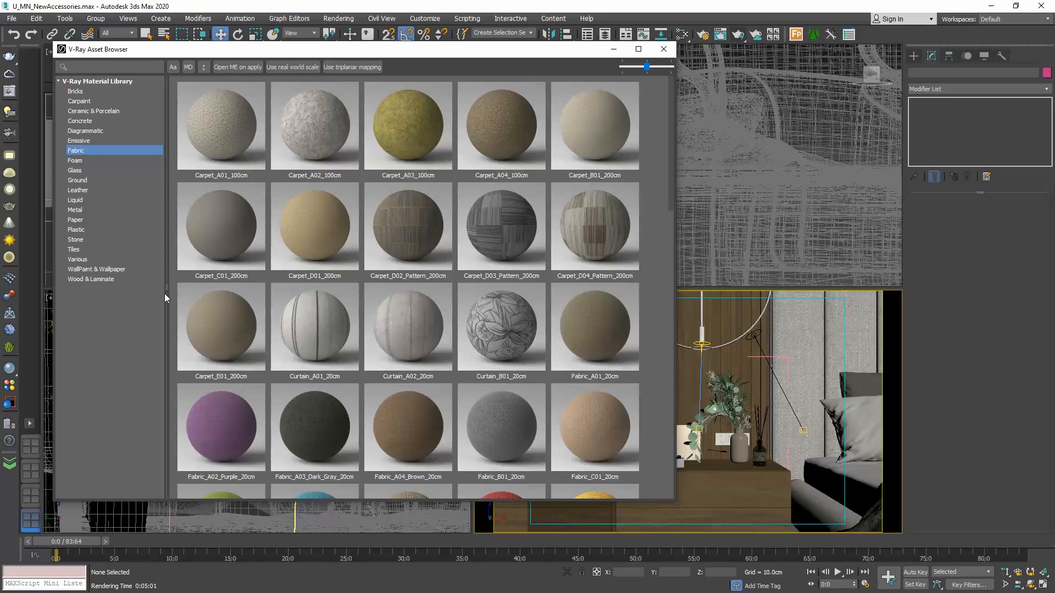
Step: Open the Slate Material Editor beside the asset browser and create a new empty view named View5
drag(431, 55, 377, 73)
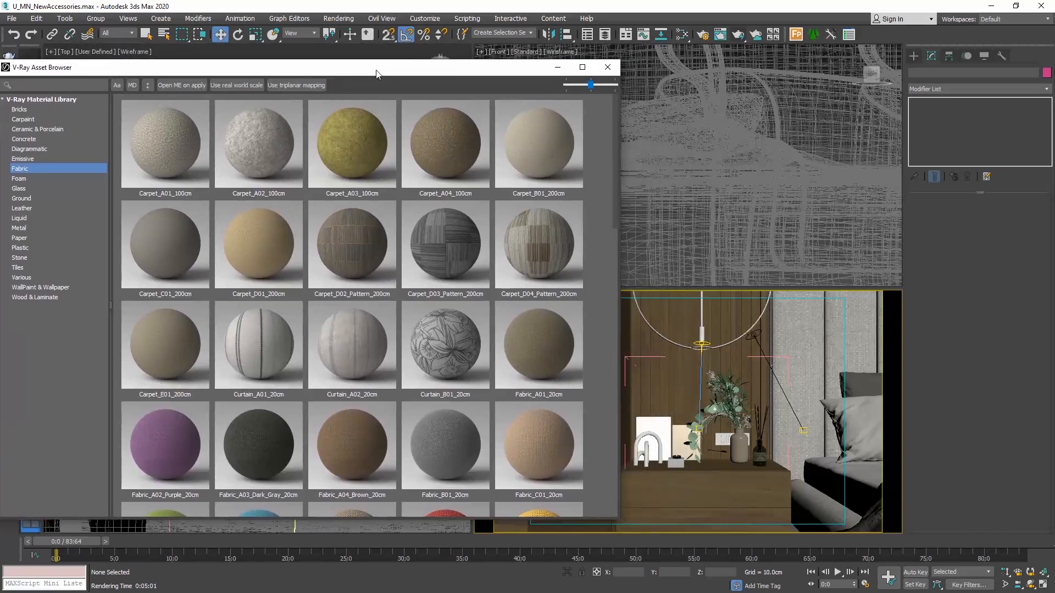
click(682, 34)
drag(520, 128, 693, 119)
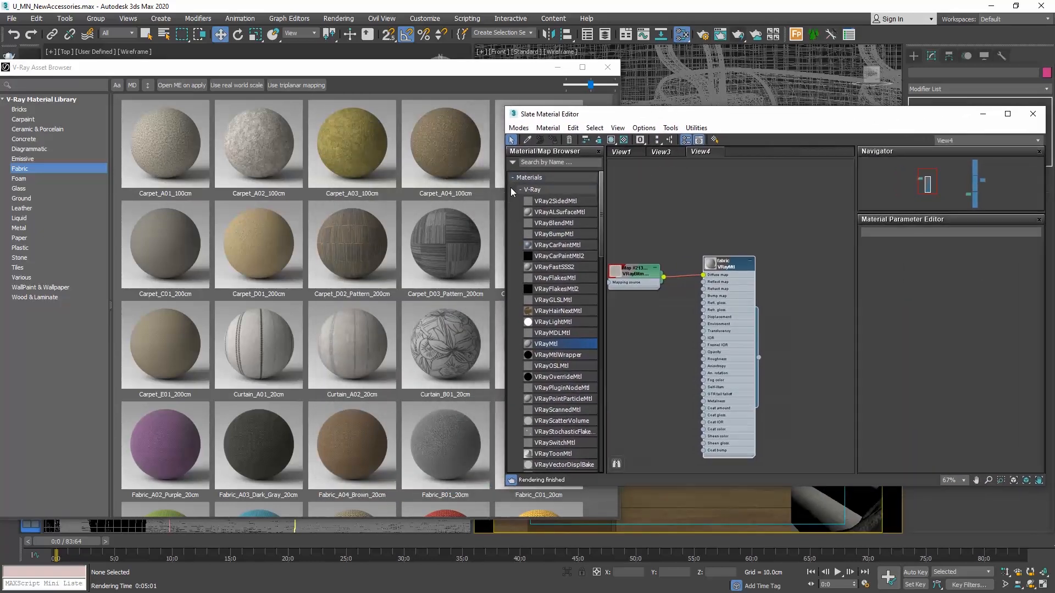
drag(506, 193, 577, 193)
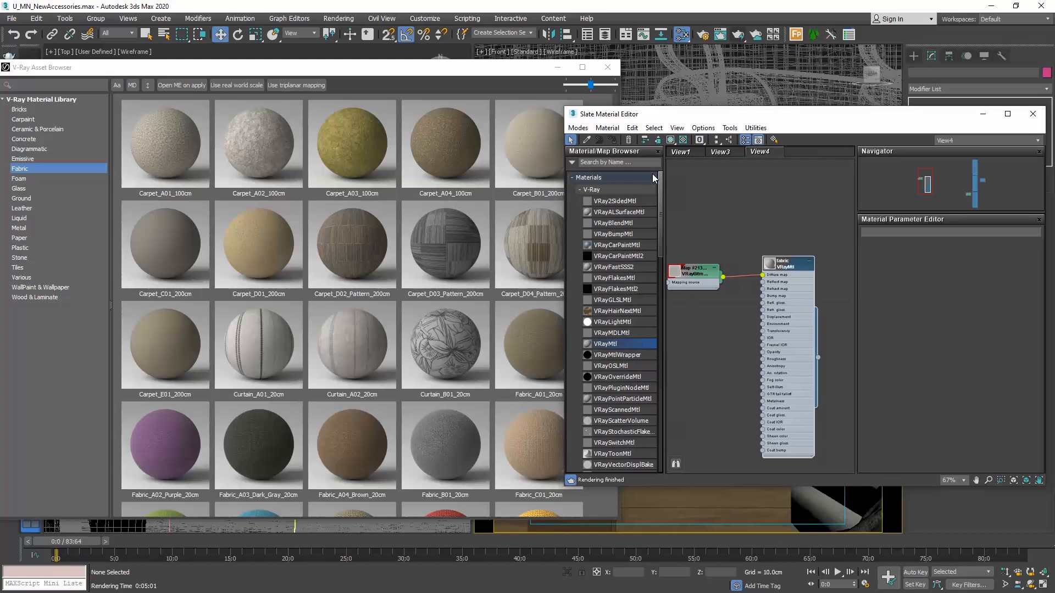
right_click(802, 152)
click(819, 158)
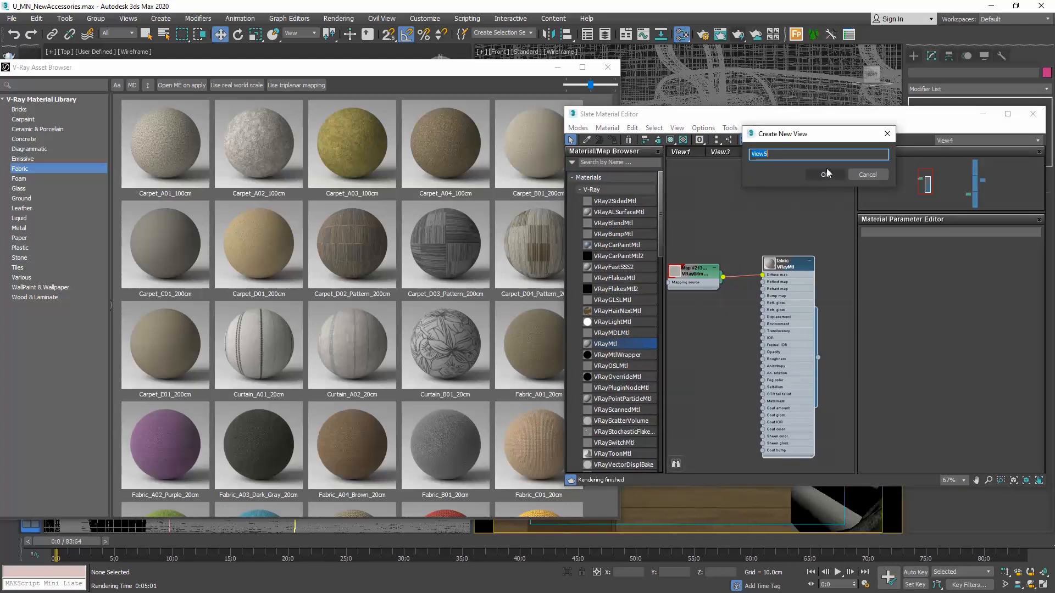
click(825, 174)
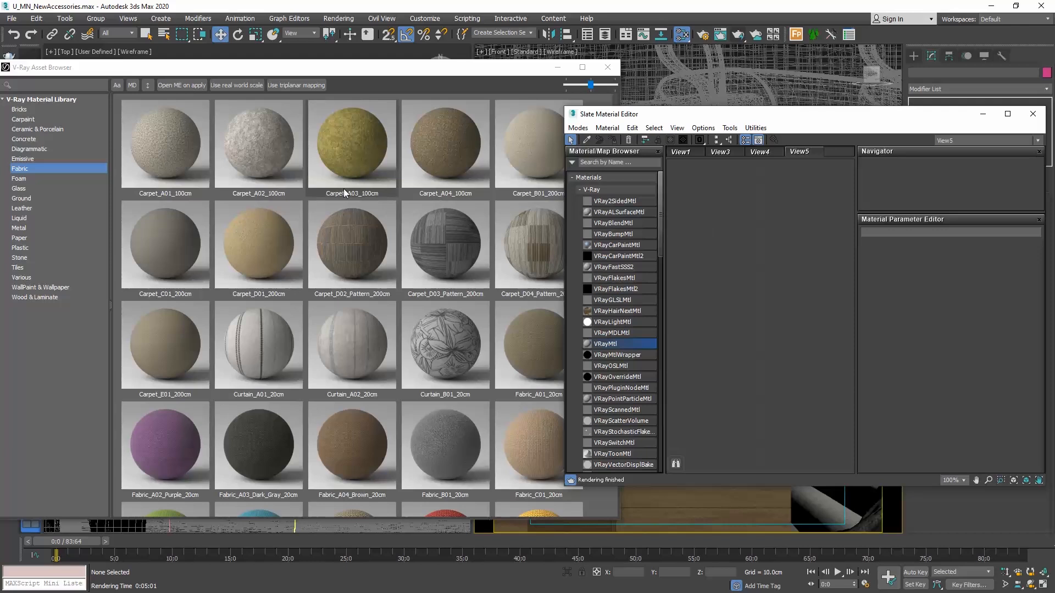
Step: Add the Marble_C_150cm material from the library's Stone category to the scene and examine its map nodes
click(38, 256)
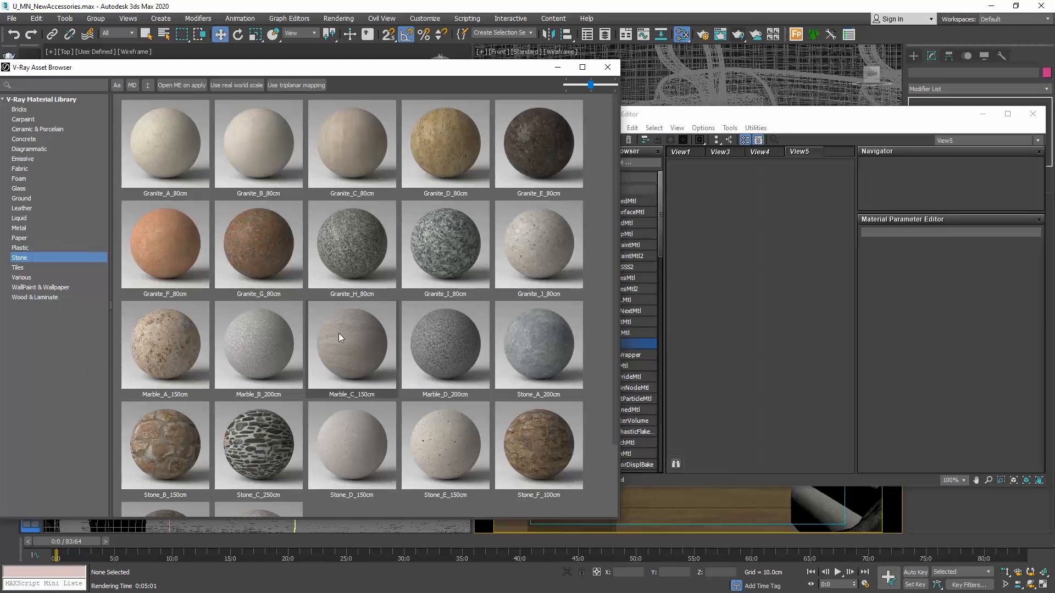
right_click(357, 354)
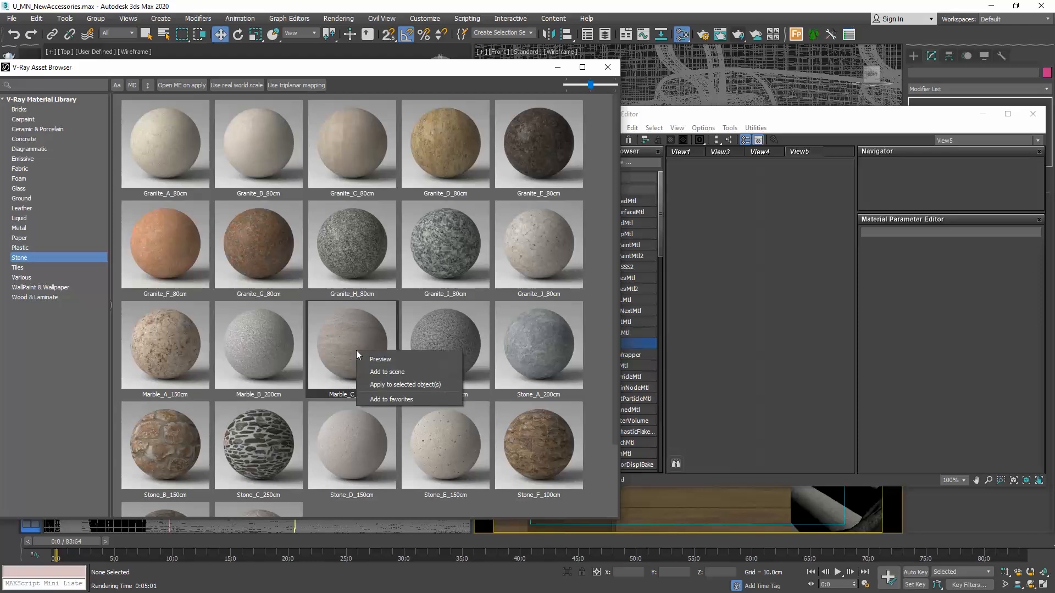
click(391, 372)
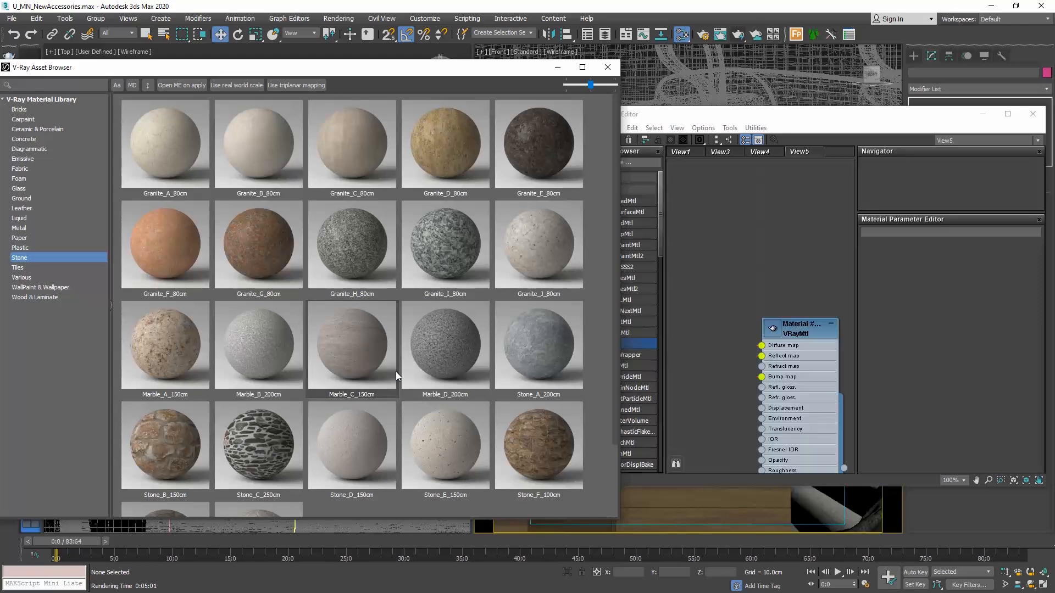
scroll(753, 209, down, 3)
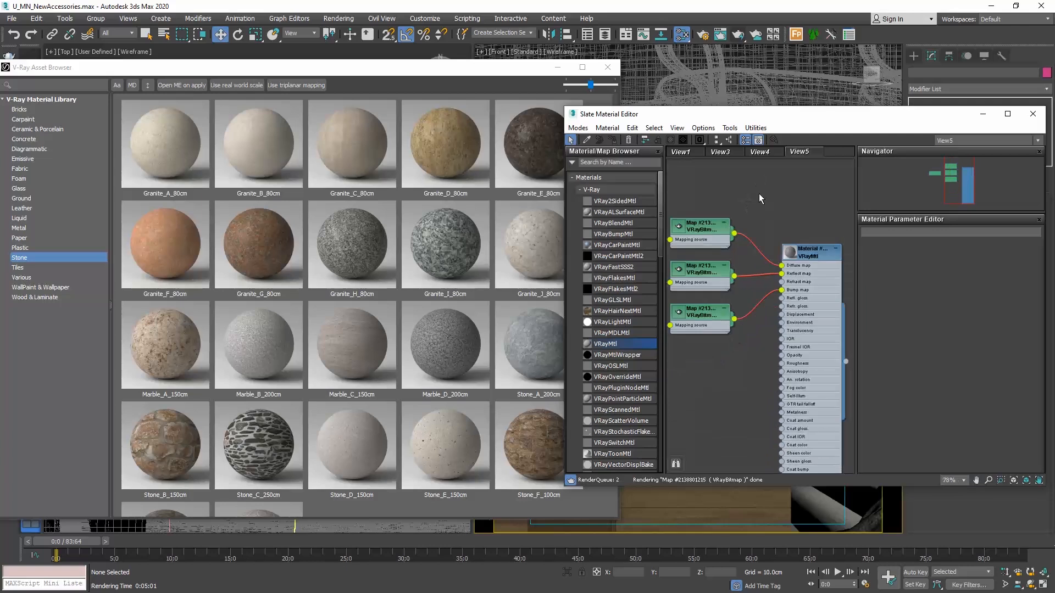
middle_drag(780, 190, 776, 164)
scroll(776, 163, down, 2)
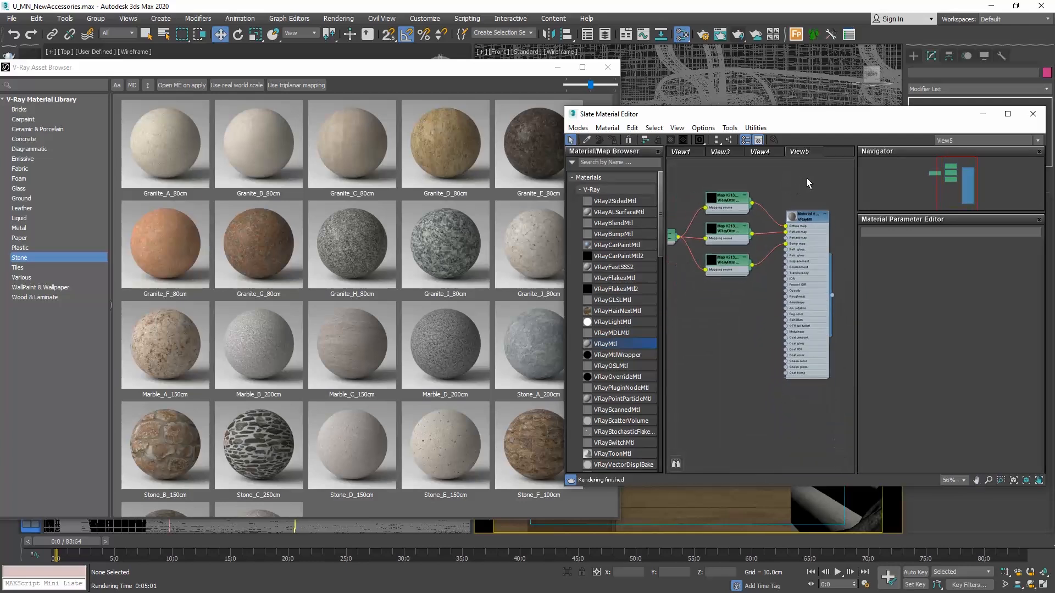
scroll(724, 299, up, 1)
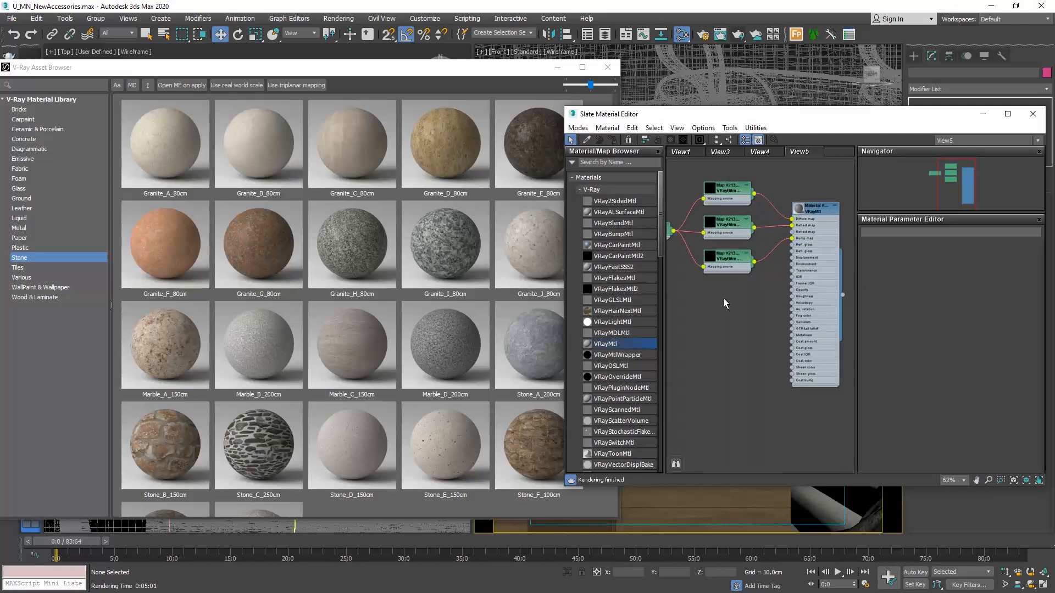
middle_drag(734, 307, 724, 351)
scroll(761, 277, up, 4)
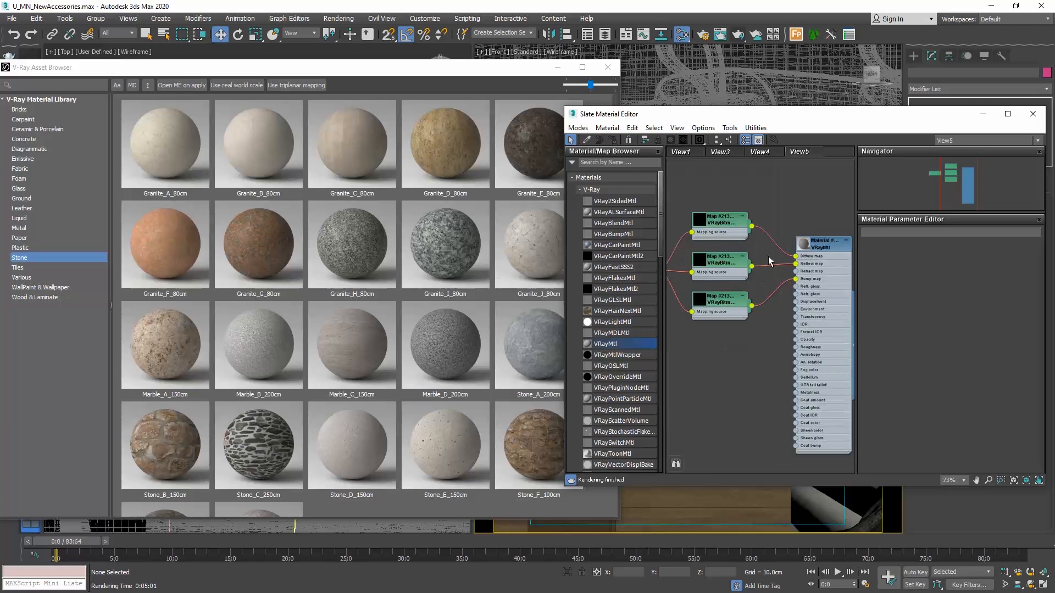
middle_drag(779, 212, 793, 184)
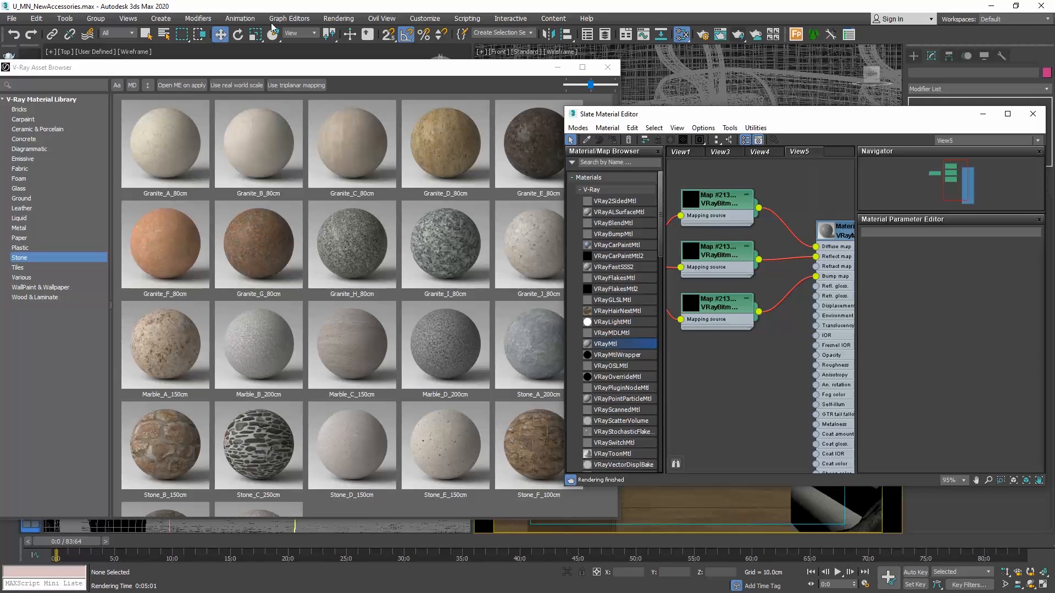
Step: Open Asset Tracking for the scene and find the Marble_C texture files in the list
click(11, 18)
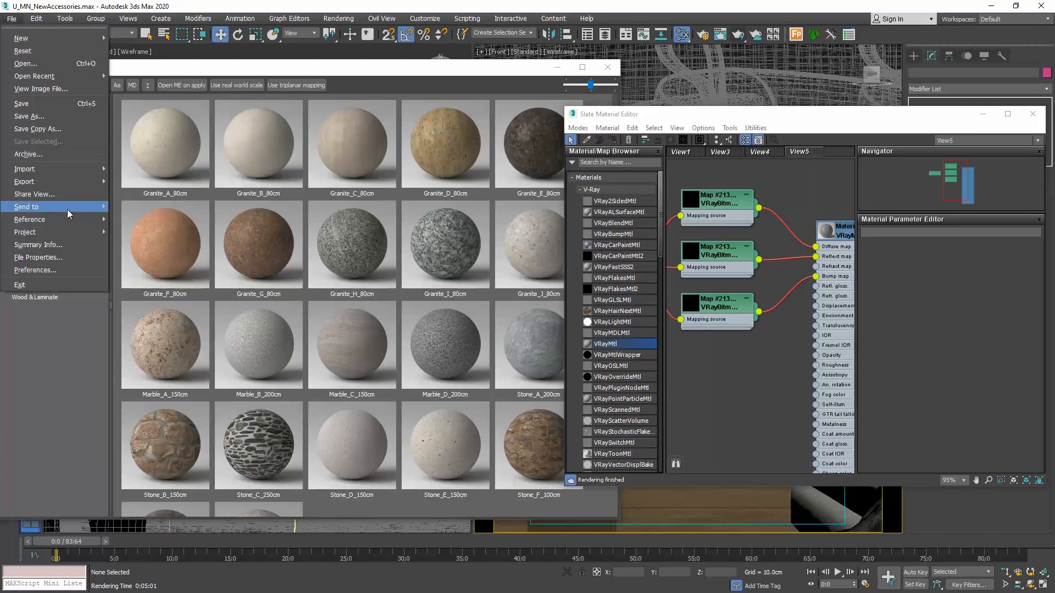
mouse_move(69, 219)
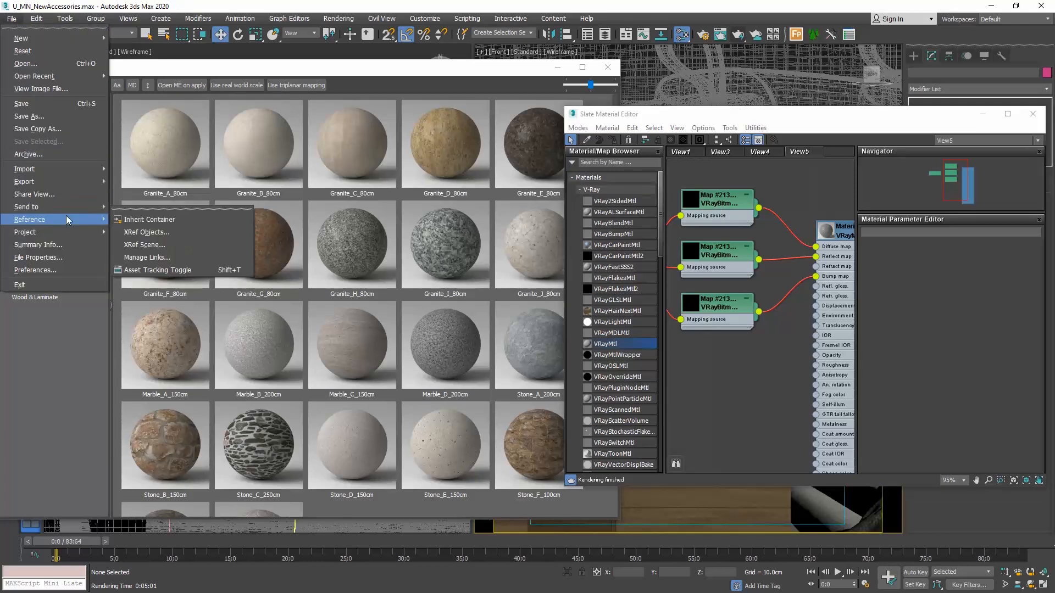
click(160, 270)
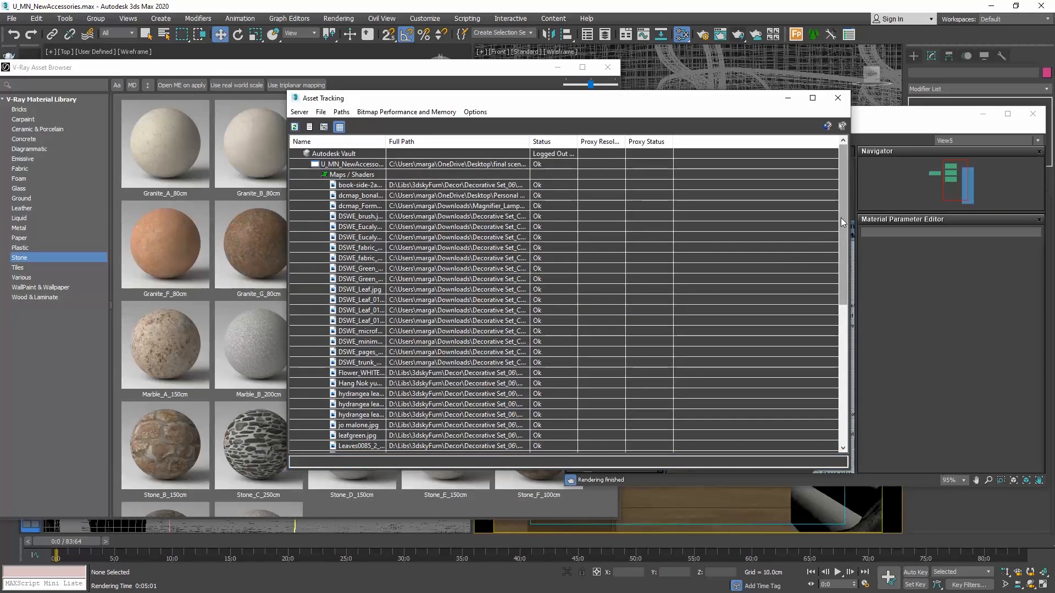
drag(842, 236, 850, 307)
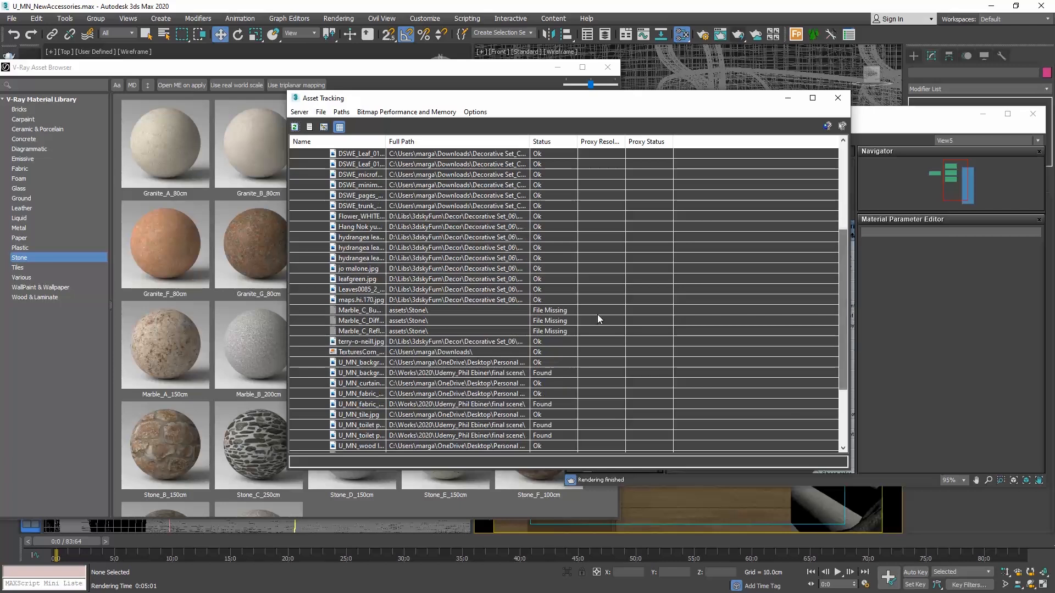
Step: Select the three missing Marble_C textures and open their asset path for editing
click(476, 312)
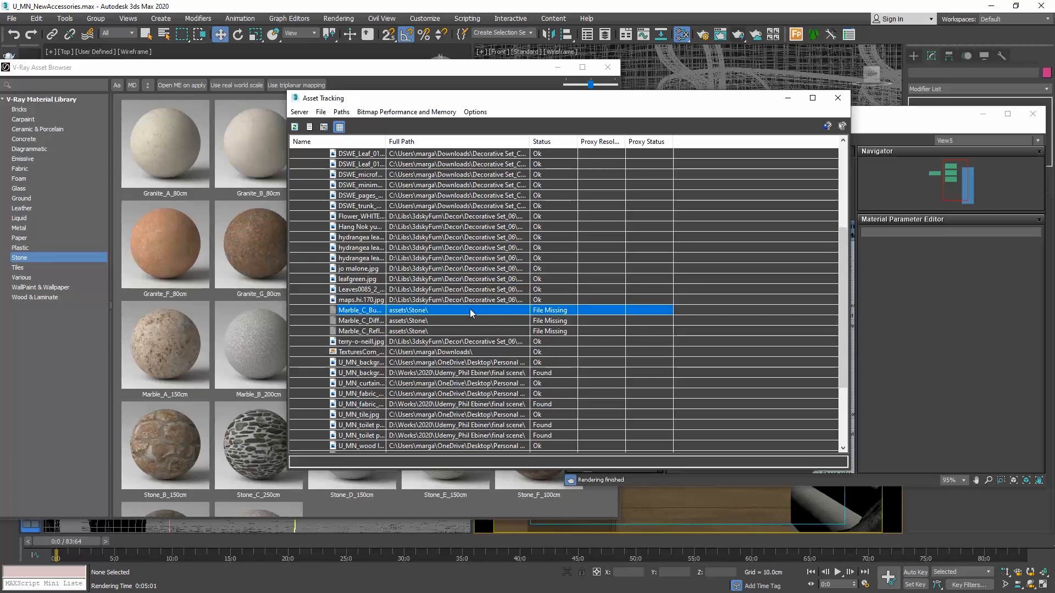
shift+click(461, 321)
shift+click(461, 333)
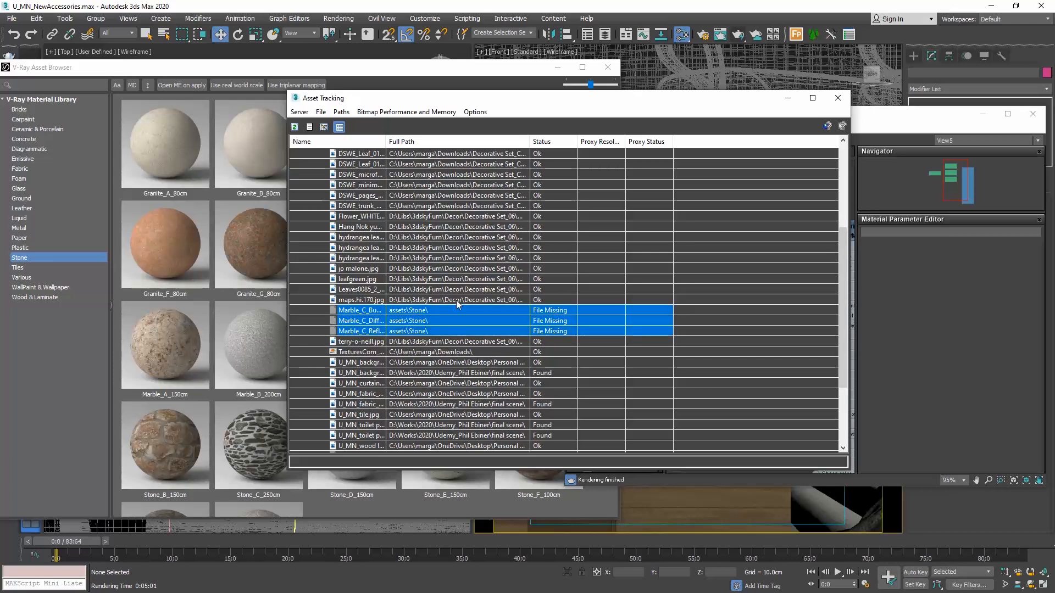
click(341, 112)
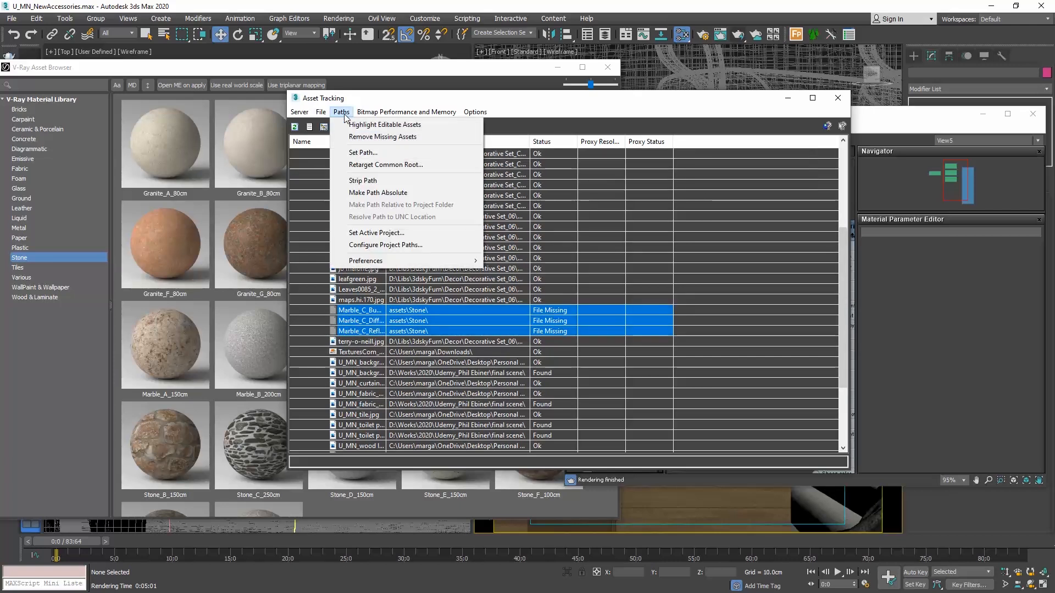
click(365, 153)
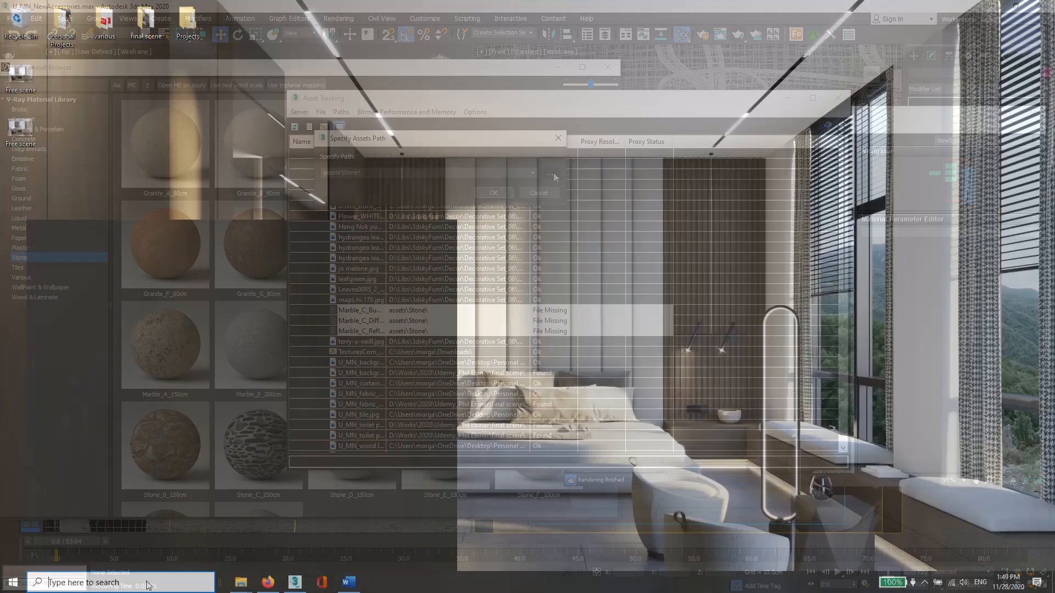
Step: Switch to Windows search, look for "marble c" and open the file location of Marble_C_Bump_hires_raw
click(147, 582)
text(ma)
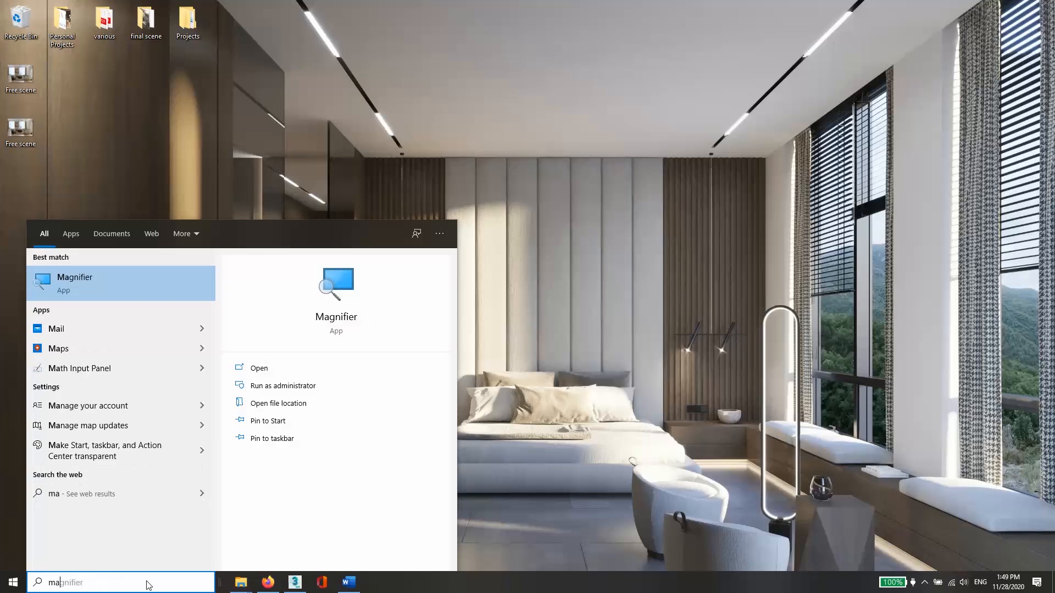
text(rble c)
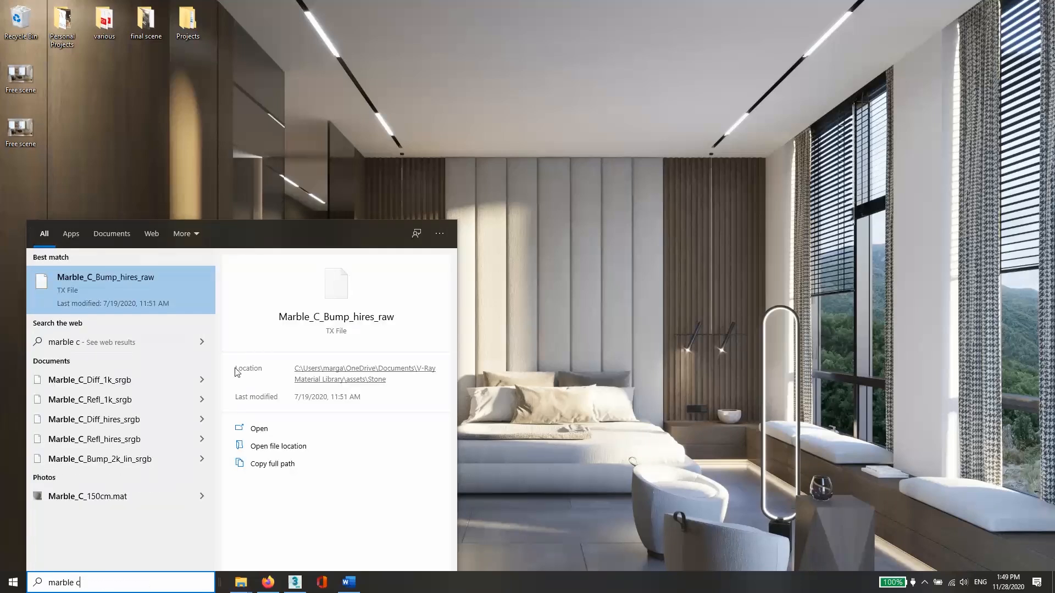
click(277, 446)
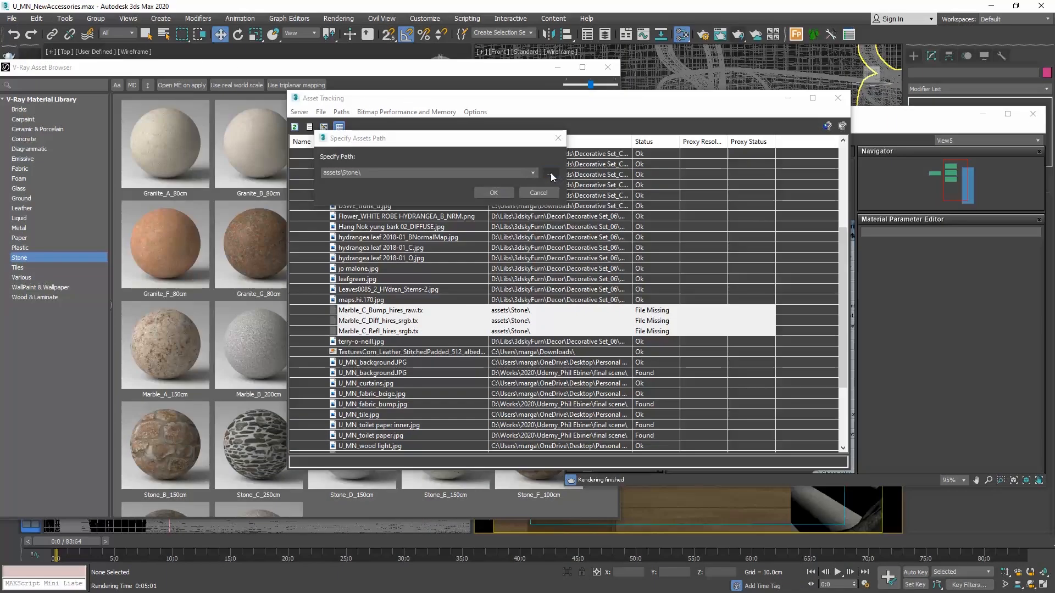
Step: Set the three Marble_C textures' path to the V-Ray Material Library\assets\Stone folder and close Asset Tracking
click(555, 173)
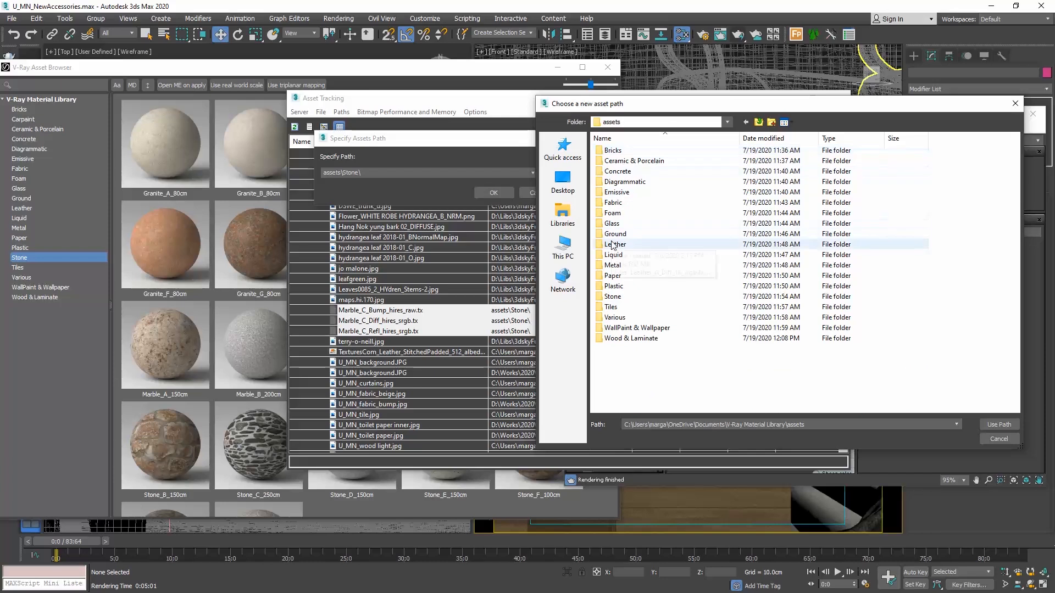
click(615, 296)
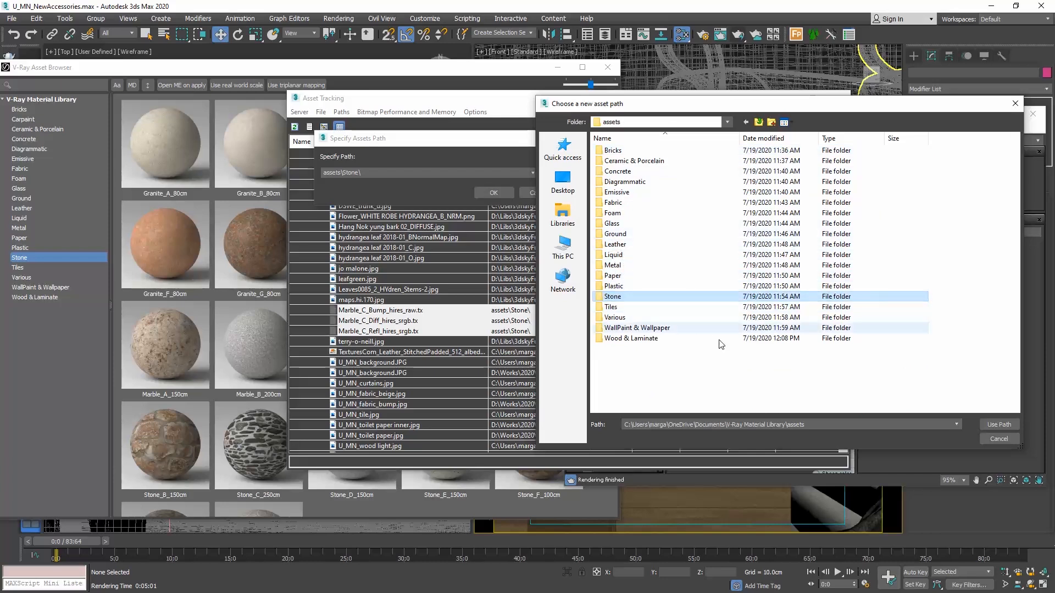
key(Return)
click(998, 425)
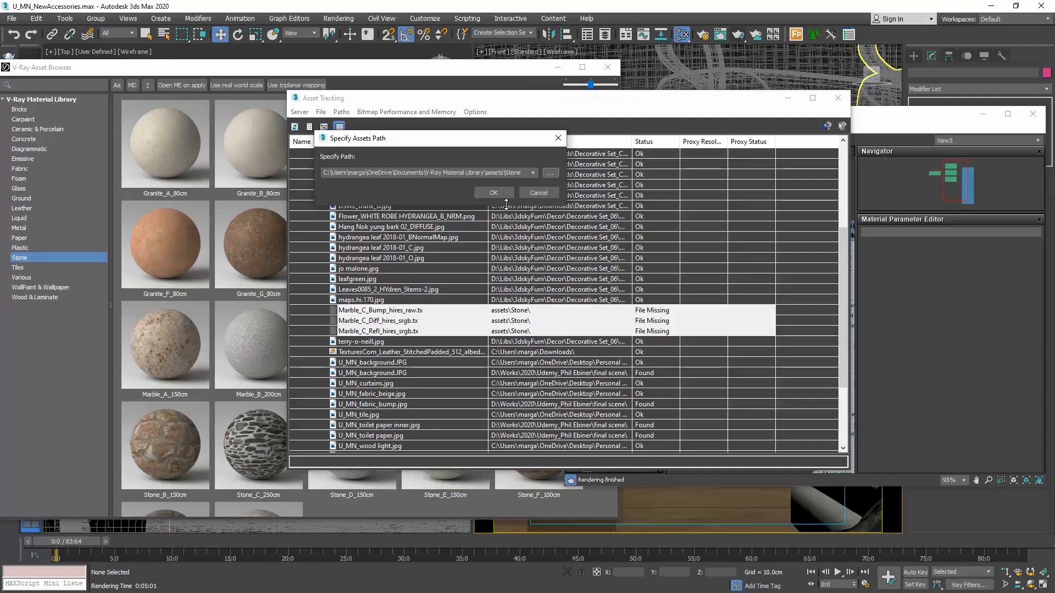
click(494, 193)
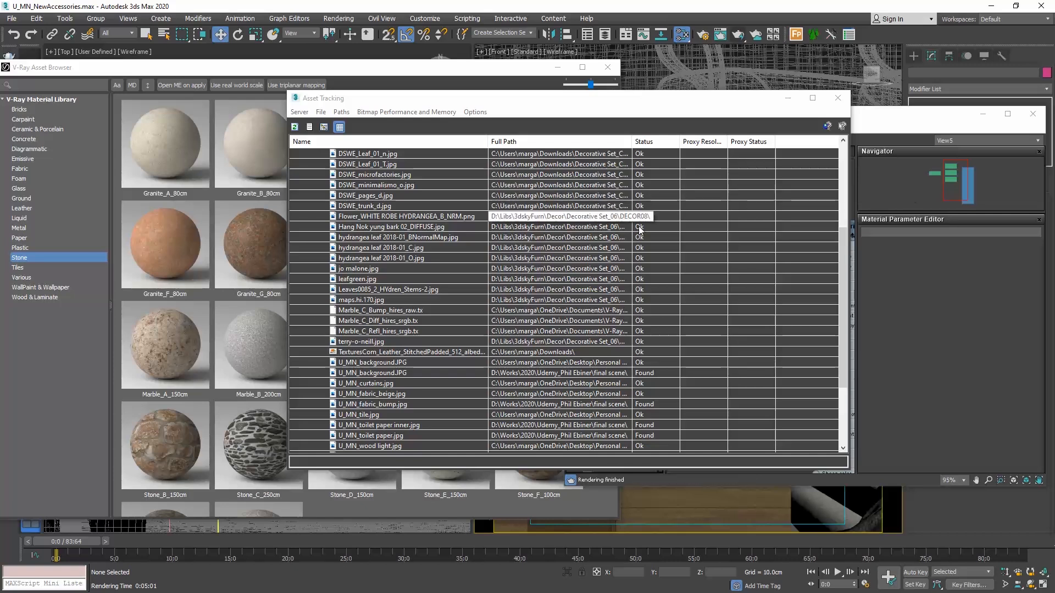
click(836, 102)
scroll(724, 198, up, 3)
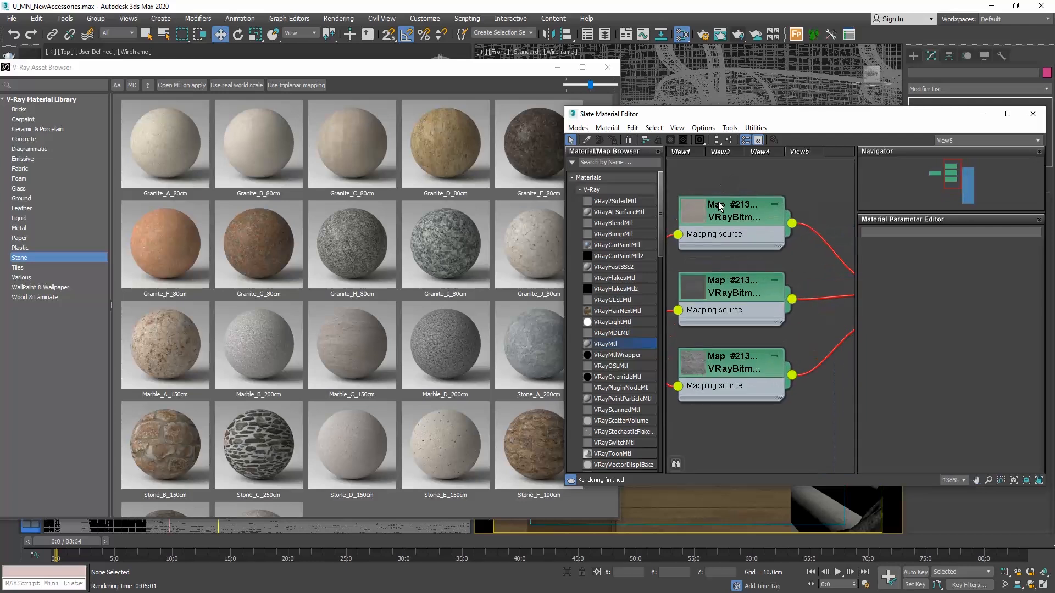
Step: Close the V-Ray Asset Browser, move the material editor clear of the camera viewport and switch that viewport to VRayCam001
scroll(720, 206, down, 3)
click(607, 67)
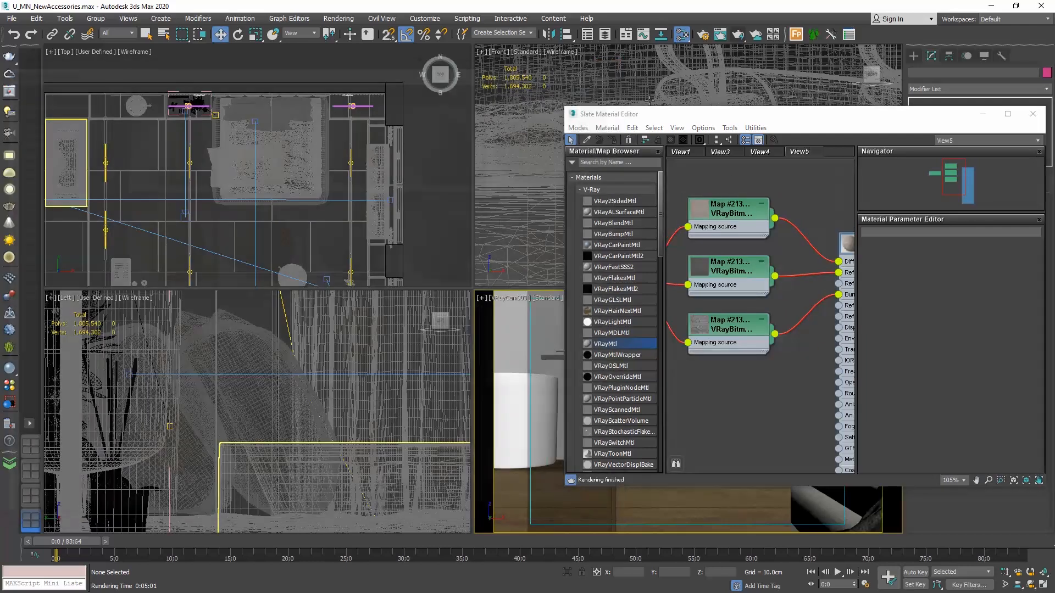
drag(794, 115, 226, 90)
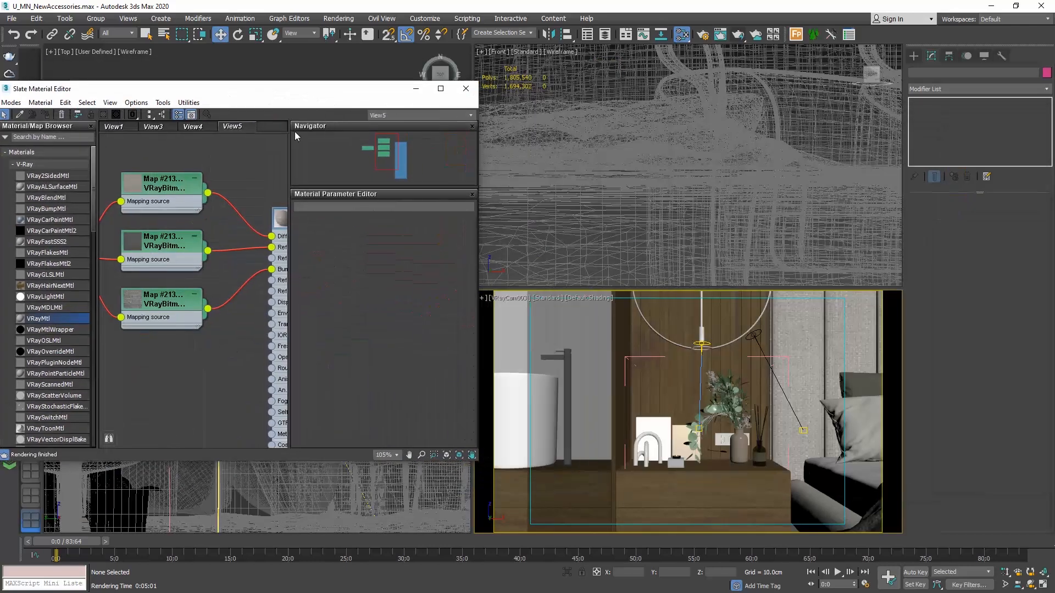
click(509, 298)
mouse_move(536, 309)
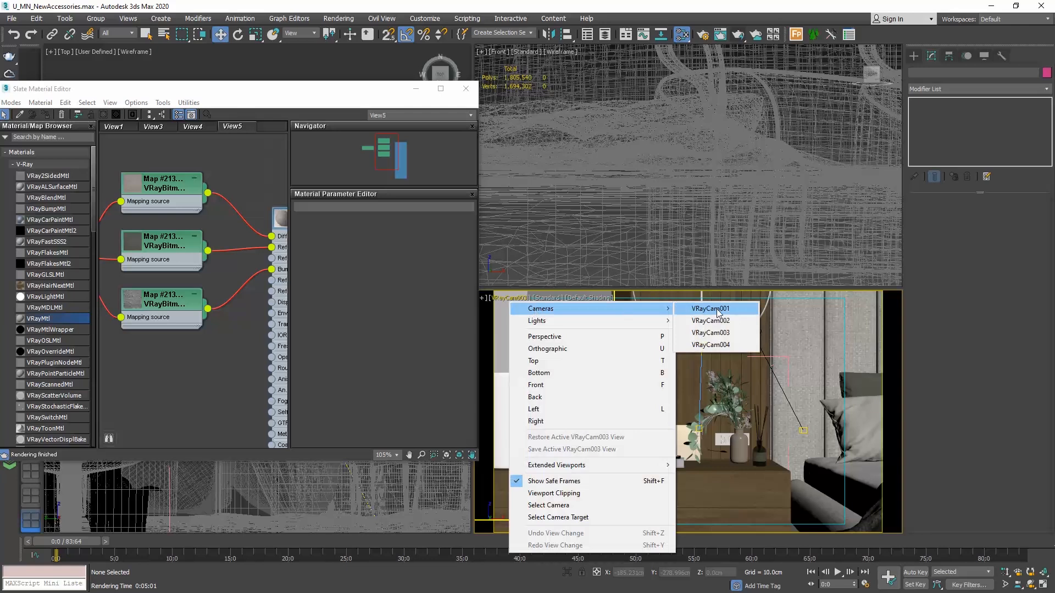
click(716, 309)
Step: Assign the marble material to the bedroom floor and show its diffuse texture map shaded in the viewport
middle_drag(243, 248, 134, 223)
drag(247, 337, 637, 503)
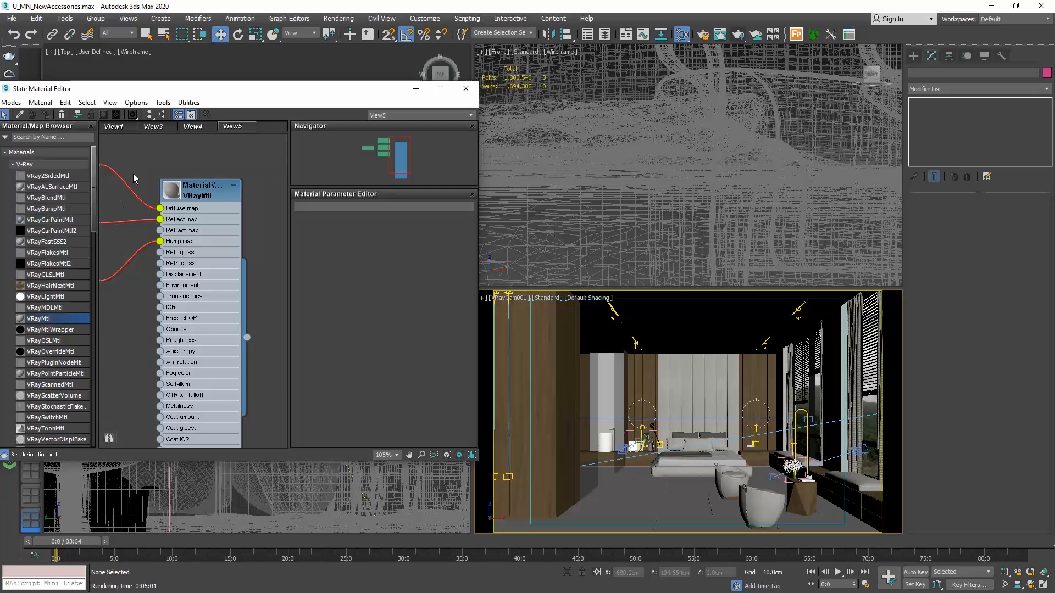
middle_drag(133, 173, 245, 245)
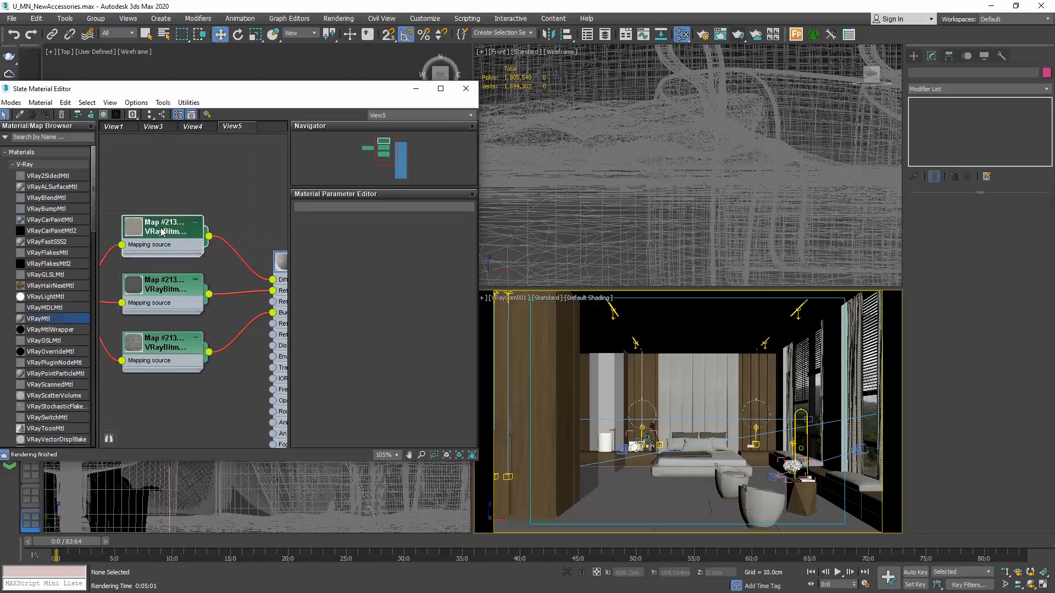
click(103, 115)
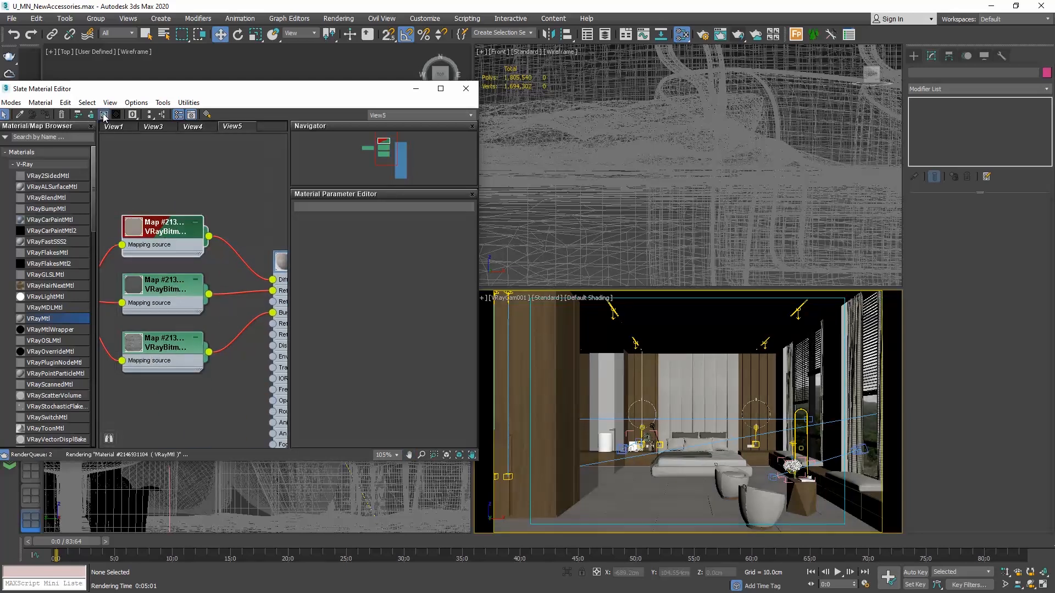
Step: Maximize the VRayCam001 view, close the material editor and set the render area to Crop around the floor and armchairs
click(1042, 584)
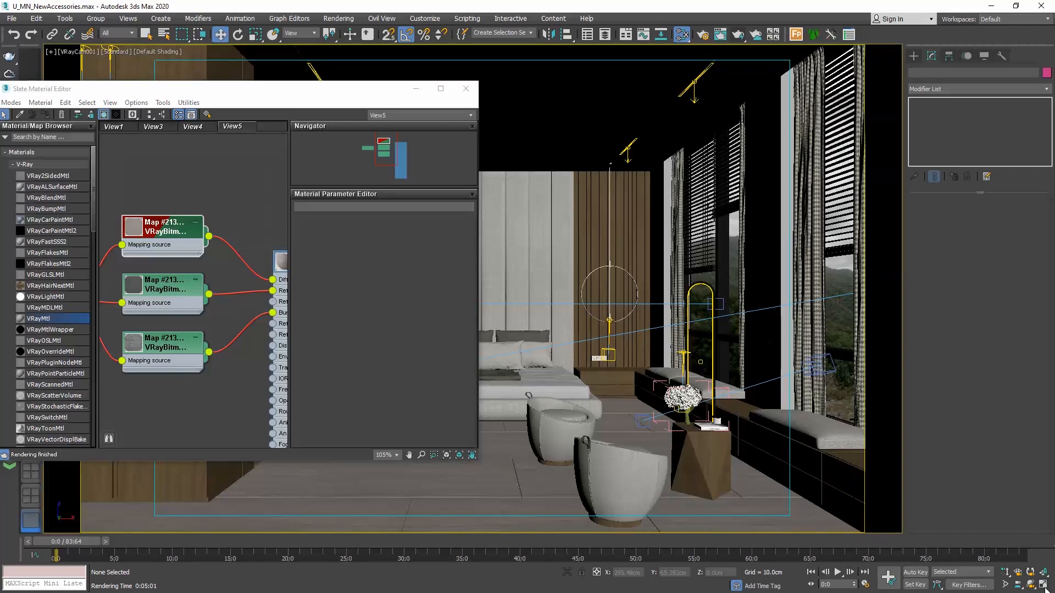
click(465, 89)
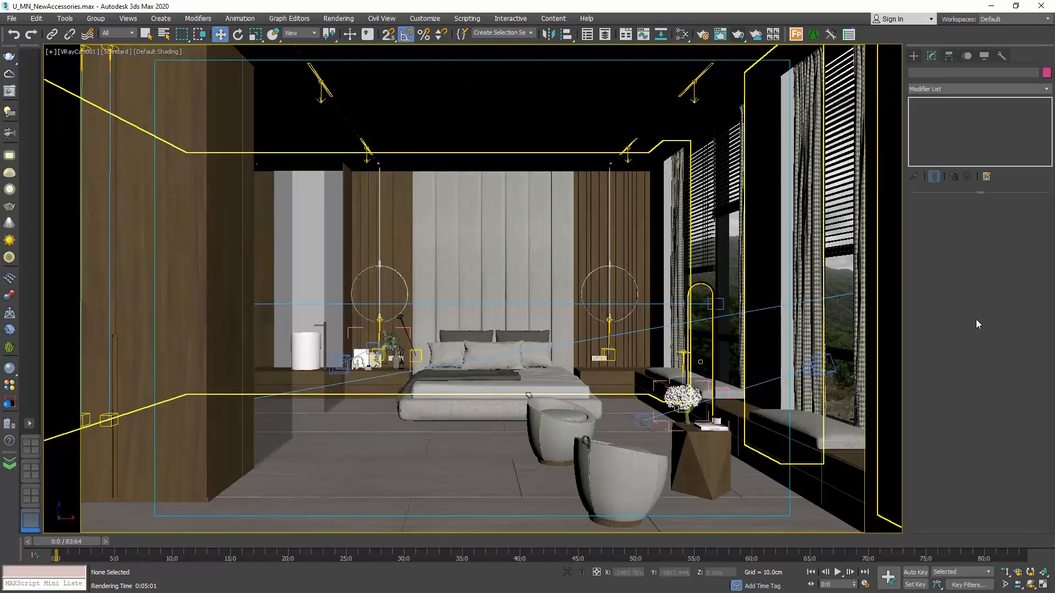
key(F10)
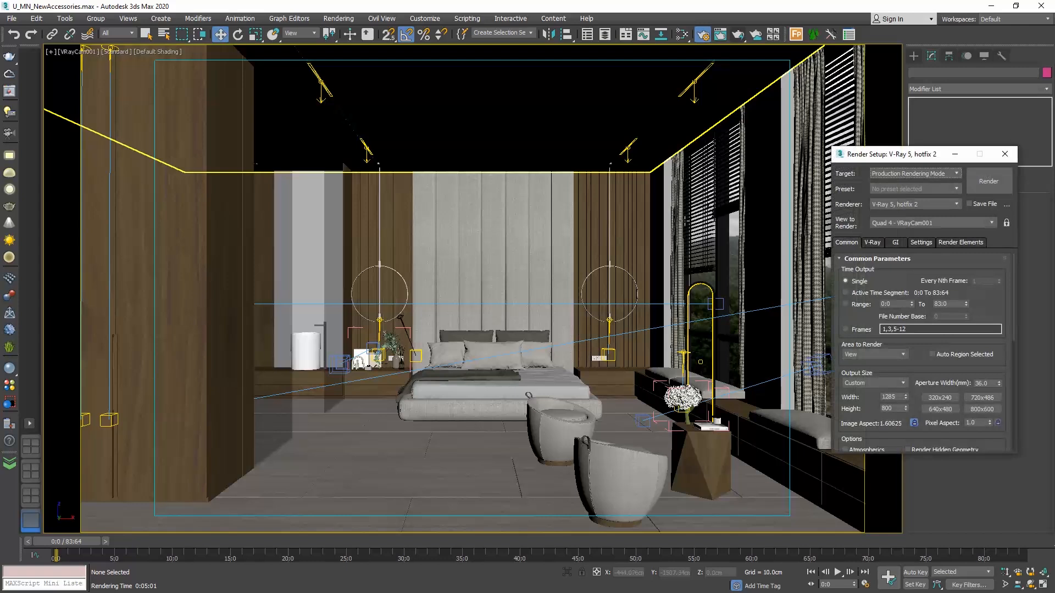
click(874, 354)
click(866, 386)
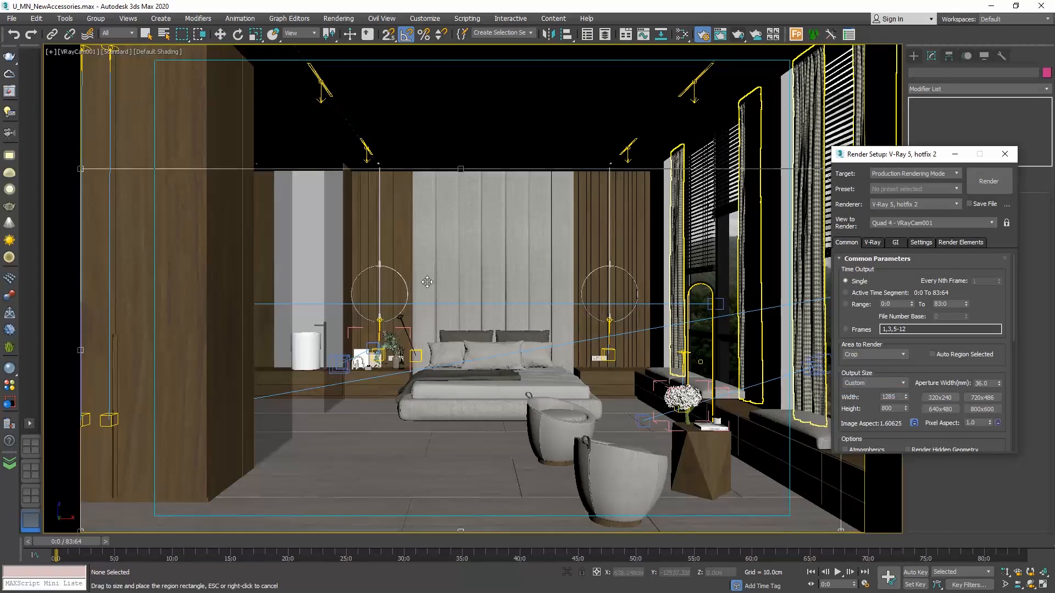
drag(80, 168, 148, 388)
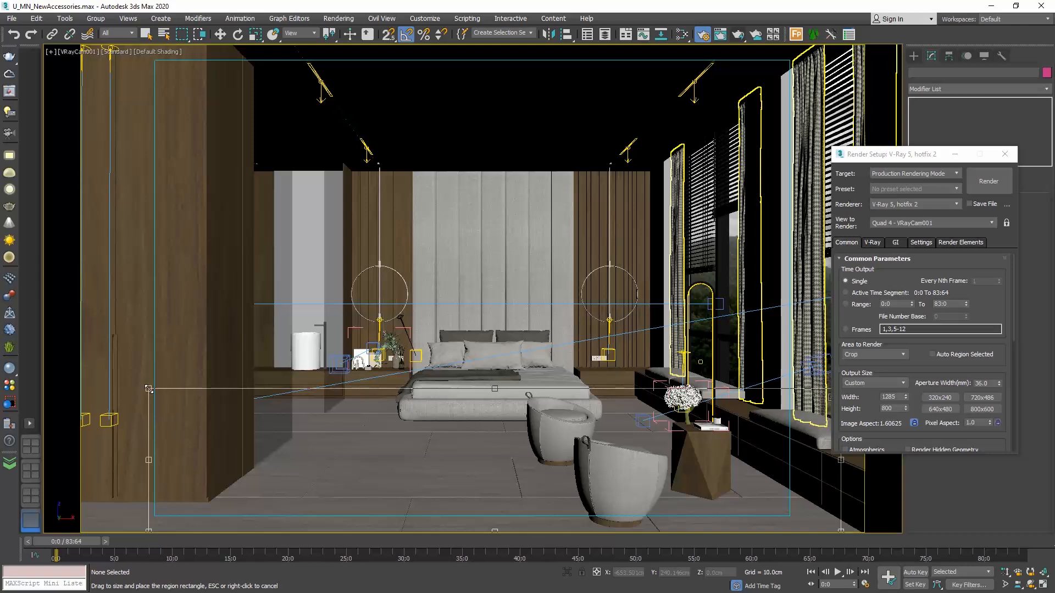
drag(840, 460, 745, 460)
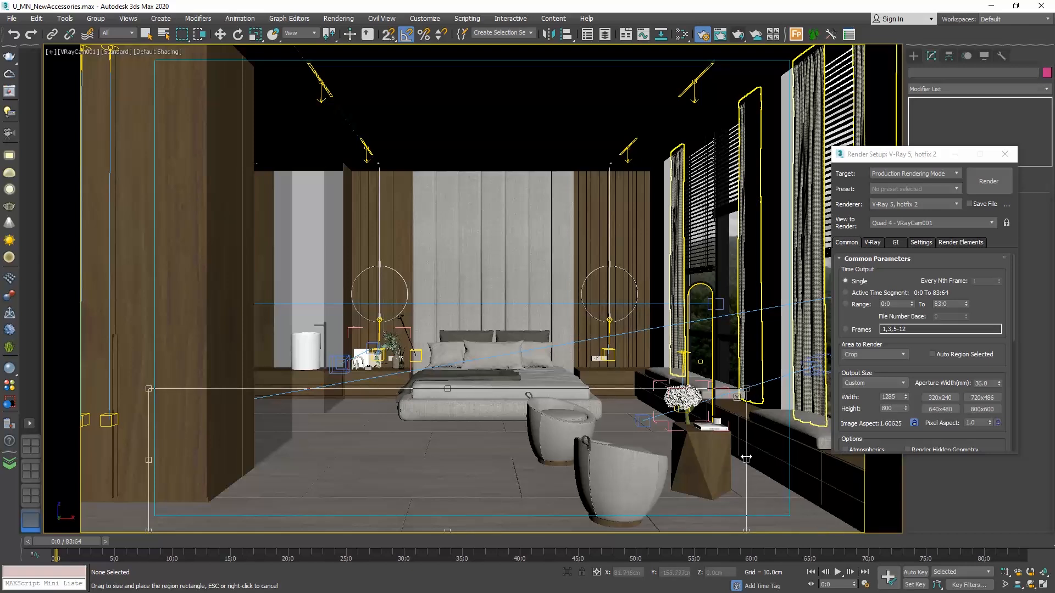
Step: Render the cropped floor region and close the frame buffer, V-Ray messages and Render Setup windows
click(988, 182)
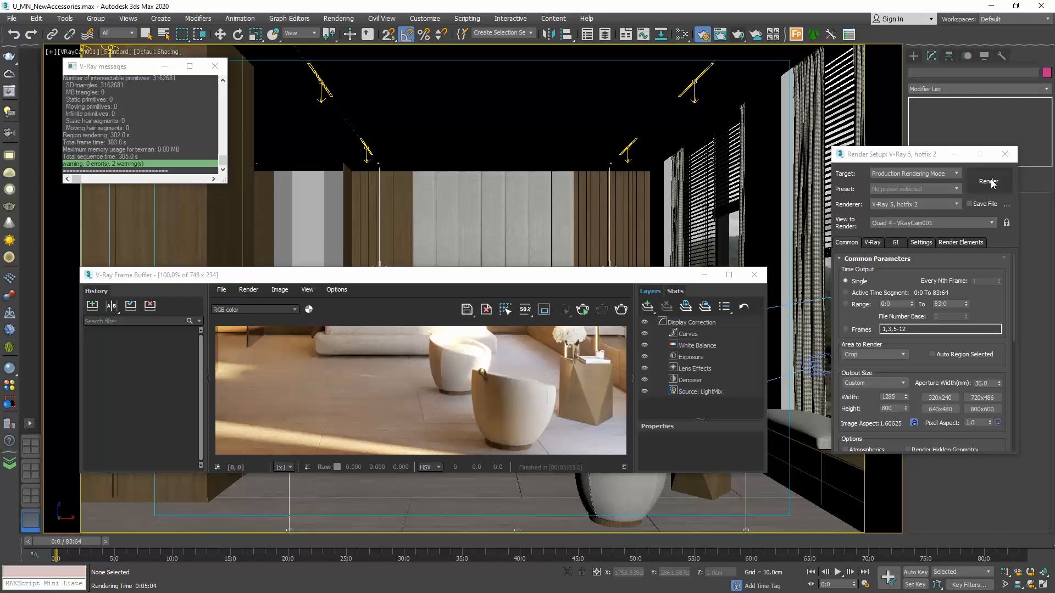
click(753, 274)
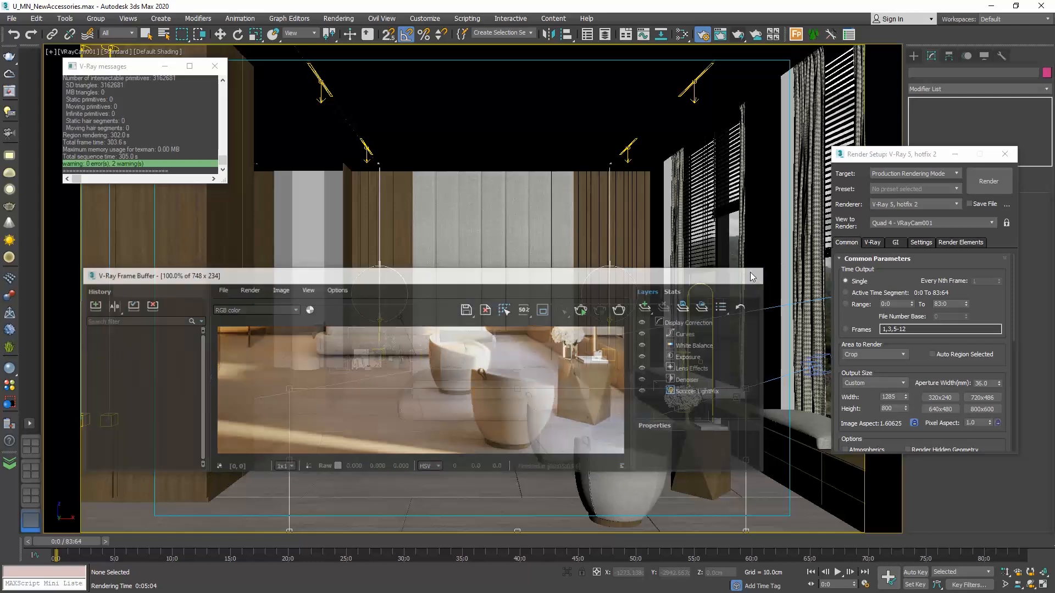
click(219, 68)
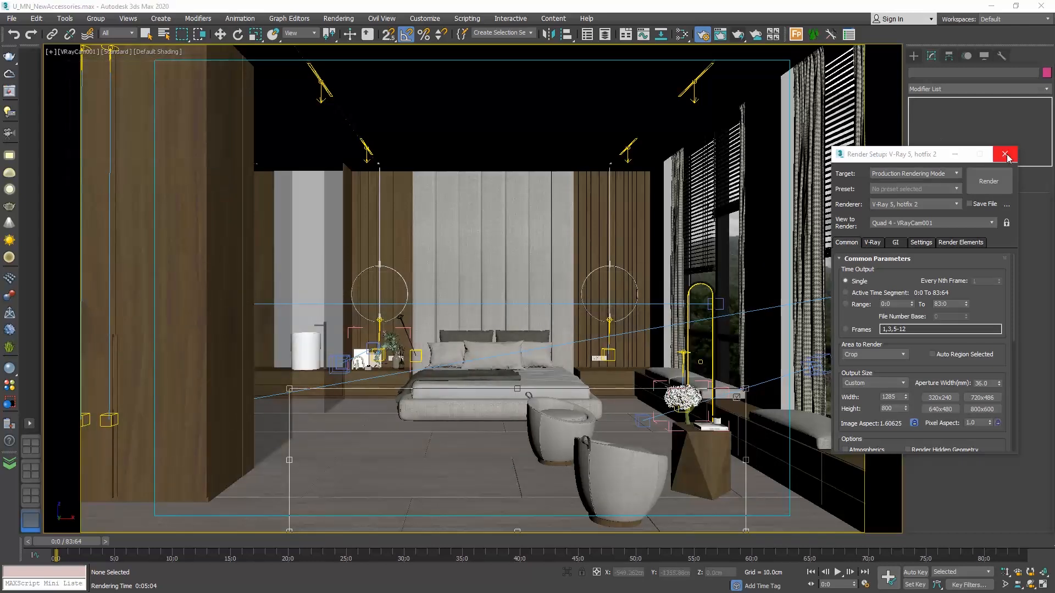
click(1005, 154)
Step: Reopen the material editor and add Fabric_A01_20cm from the Fabric category of the V-Ray Material Library to View5
key(m)
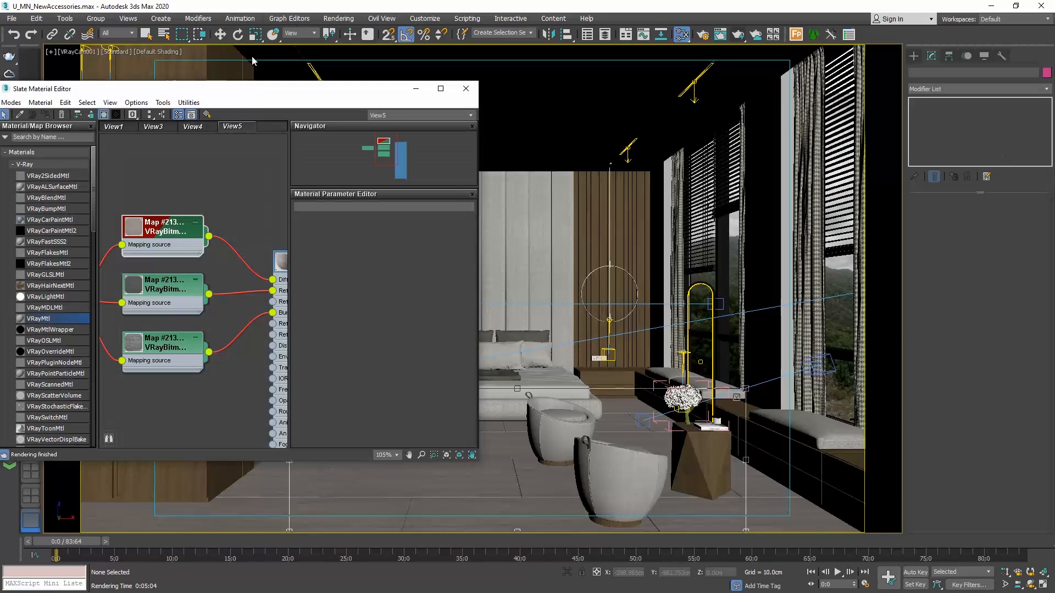
drag(242, 93, 701, 96)
scroll(606, 207, down, 4)
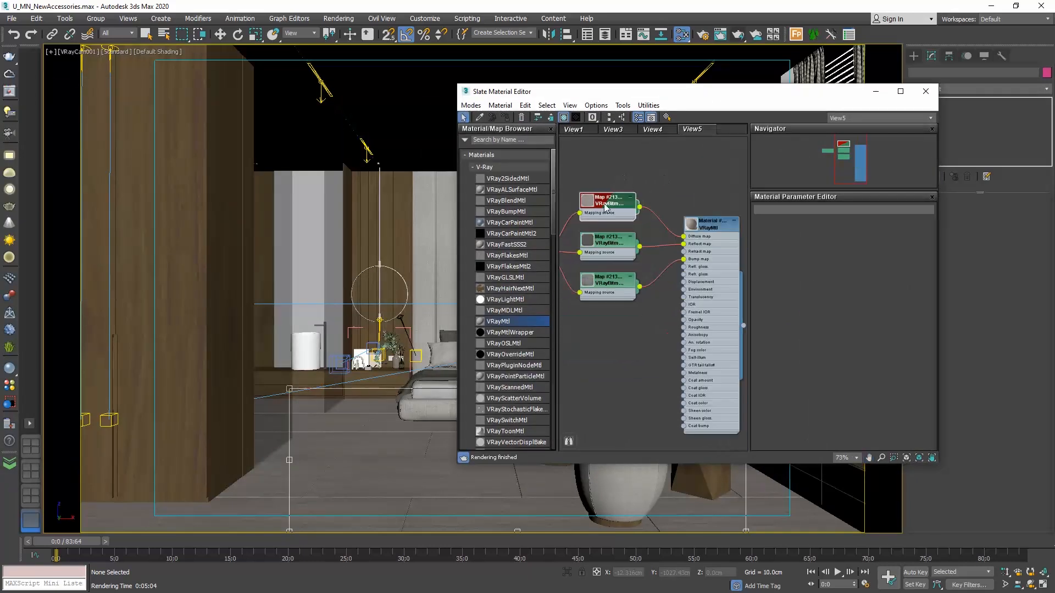
click(10, 368)
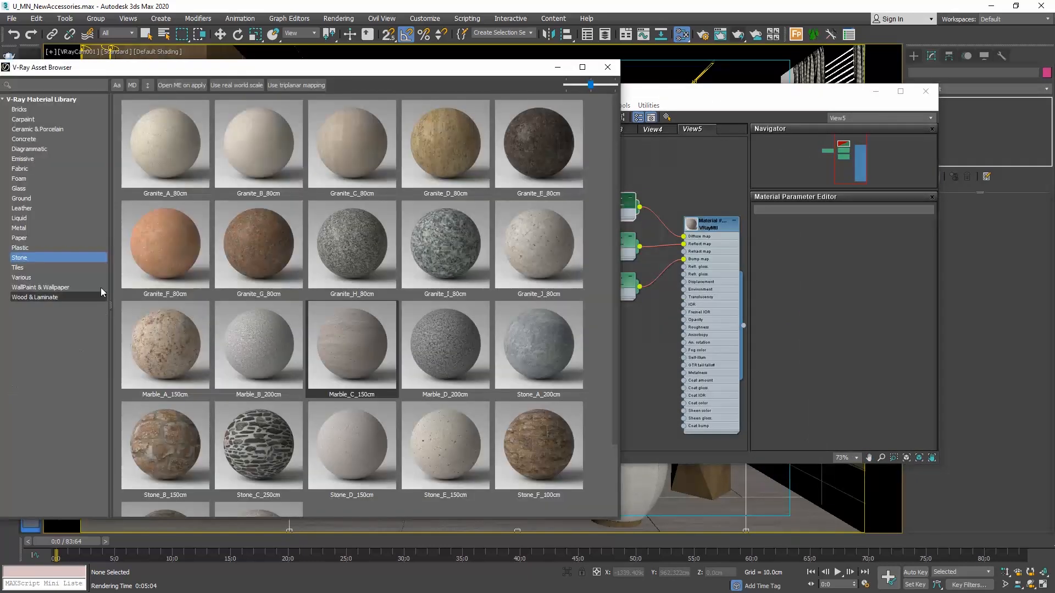
click(34, 169)
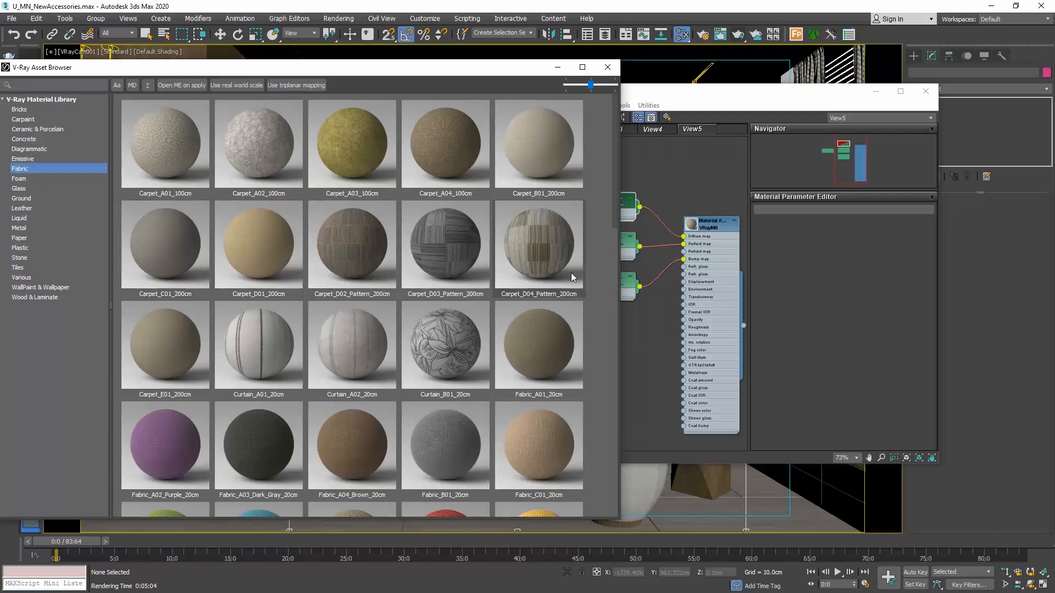
right_click(535, 345)
click(565, 367)
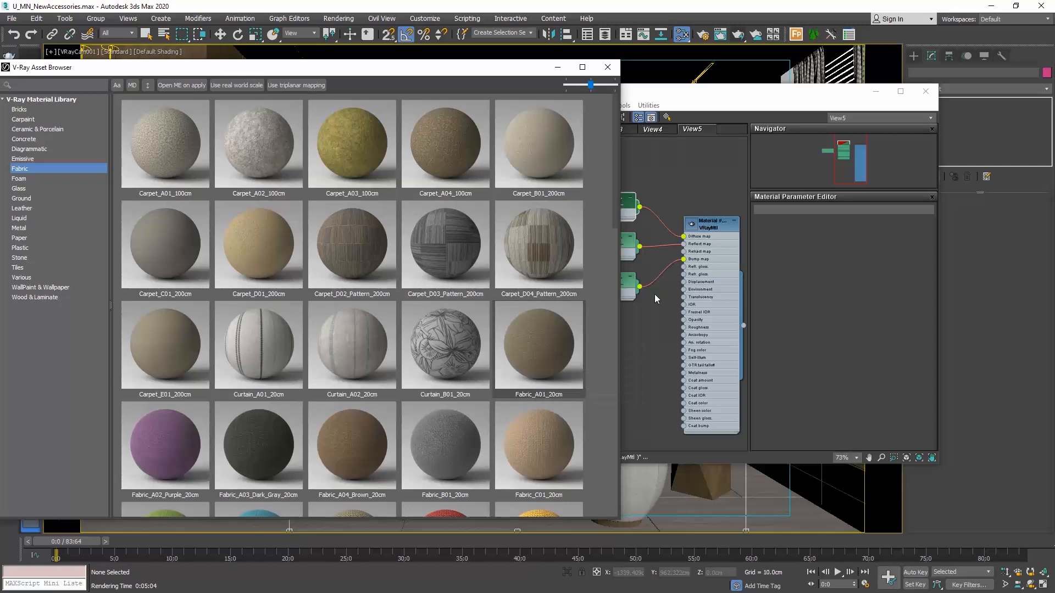
Step: Separate the overlapping nodes in View5 by moving the fabric material and its map nodes below the marble material's nodes
click(694, 101)
drag(694, 101, 723, 90)
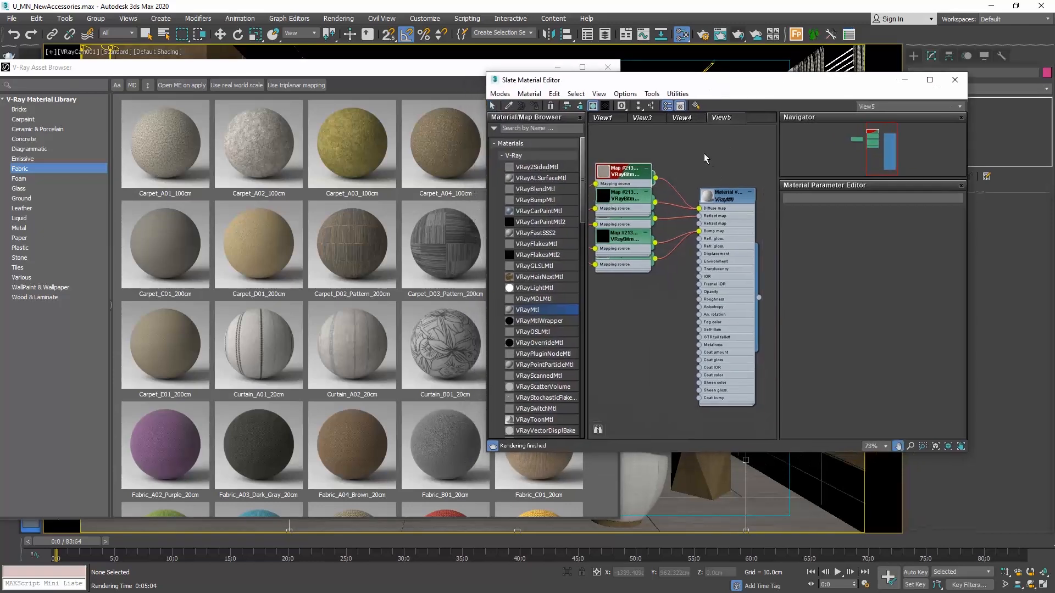
drag(731, 248, 660, 299)
middle_drag(659, 251, 705, 202)
drag(677, 187, 629, 290)
drag(658, 164, 626, 245)
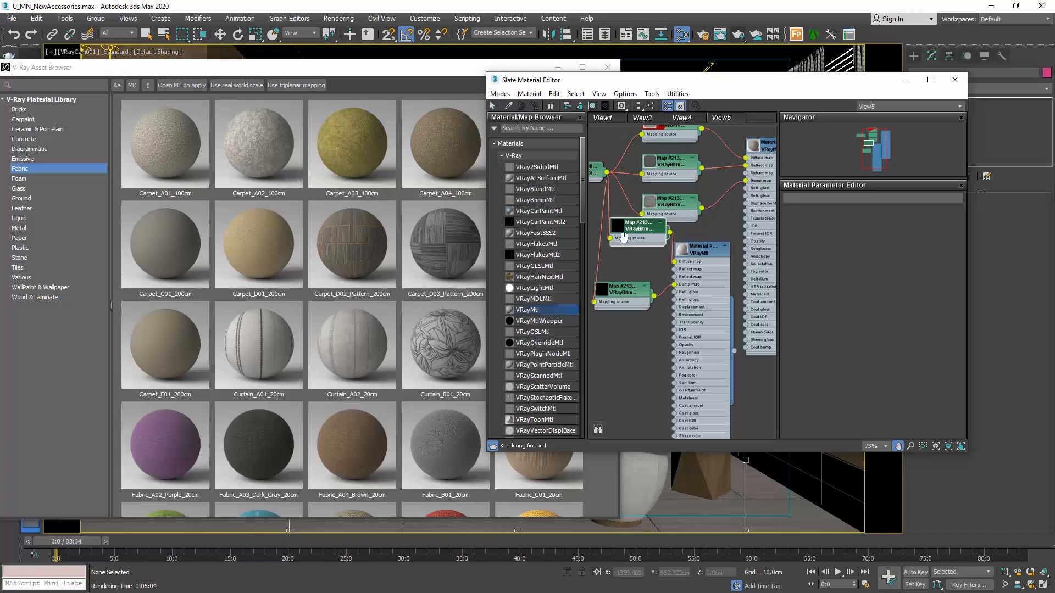
middle_drag(626, 245, 683, 295)
drag(650, 223, 616, 308)
scroll(648, 233, down, 2)
drag(675, 281, 663, 297)
middle_drag(663, 296, 641, 303)
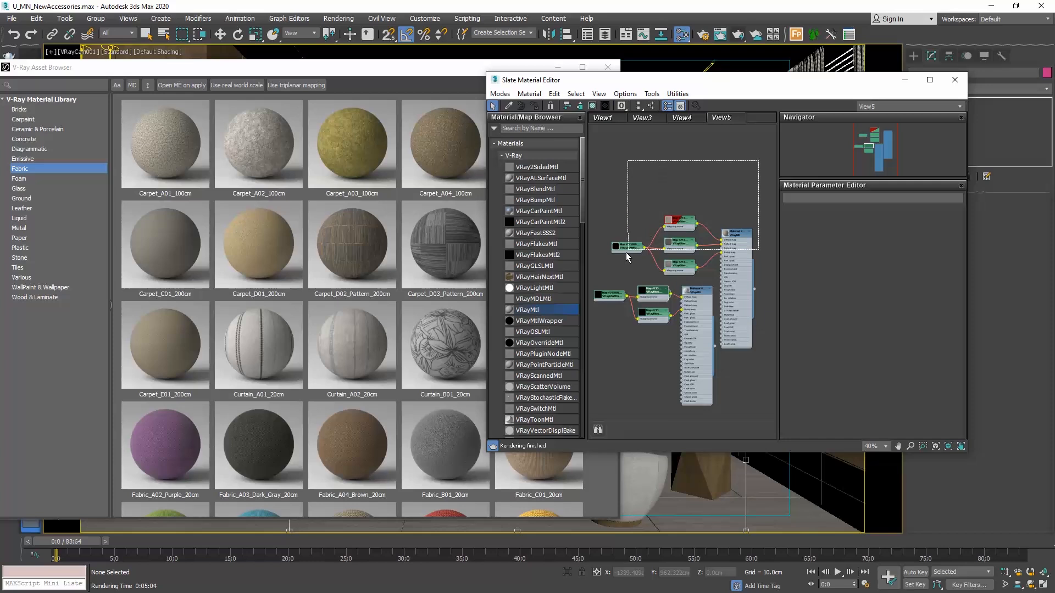
Step: Move the selected marble material and its bitmap nodes well to the right of the fabric nodes
middle_drag(621, 268, 587, 252)
scroll(566, 254, down, 5)
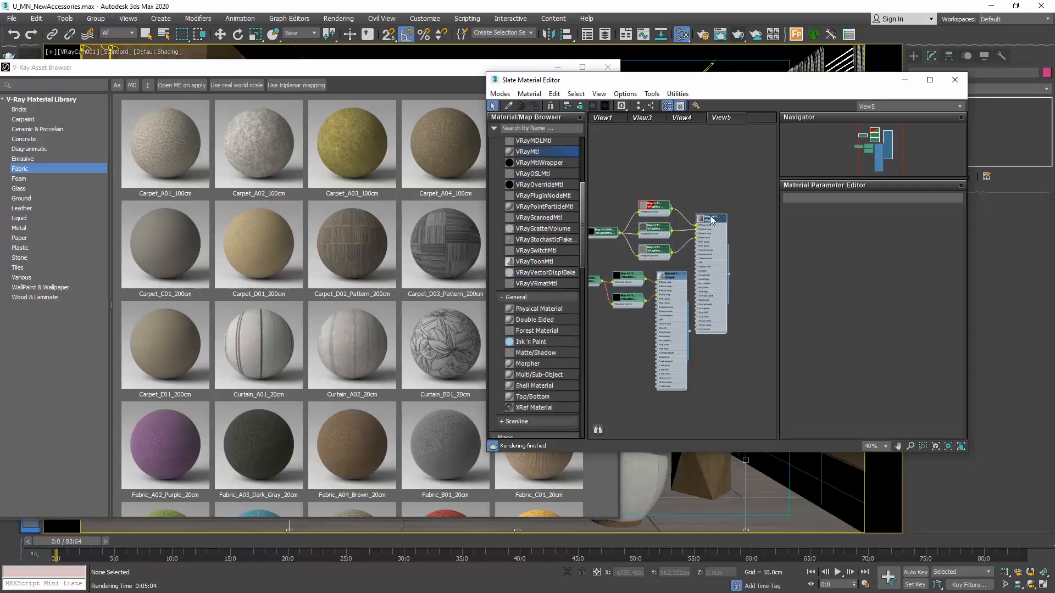
drag(714, 220, 861, 219)
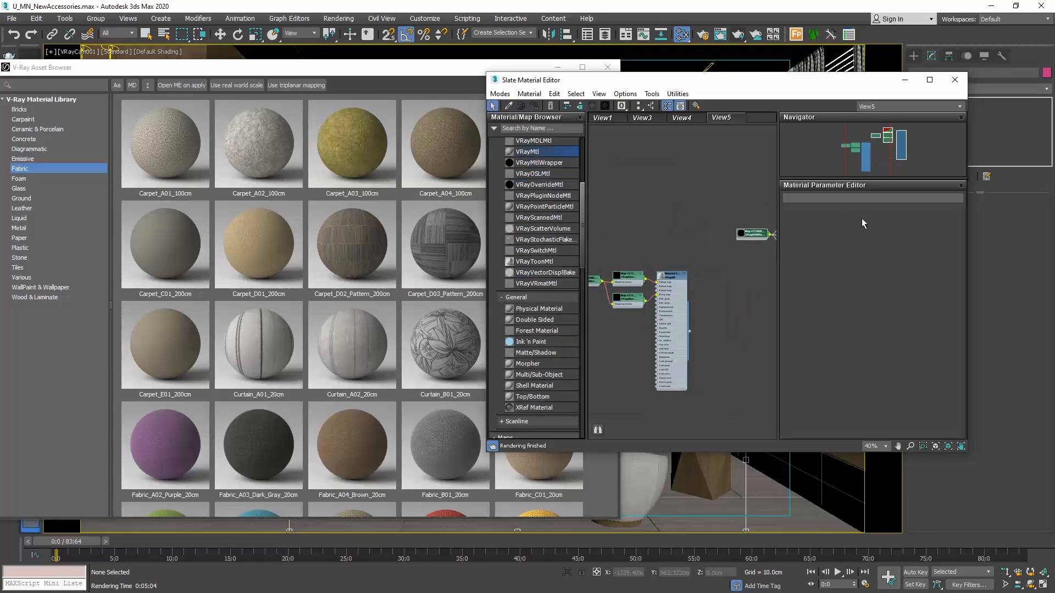
Step: Create a new empty material editor view named View6
right_click(758, 124)
click(769, 128)
key(Return)
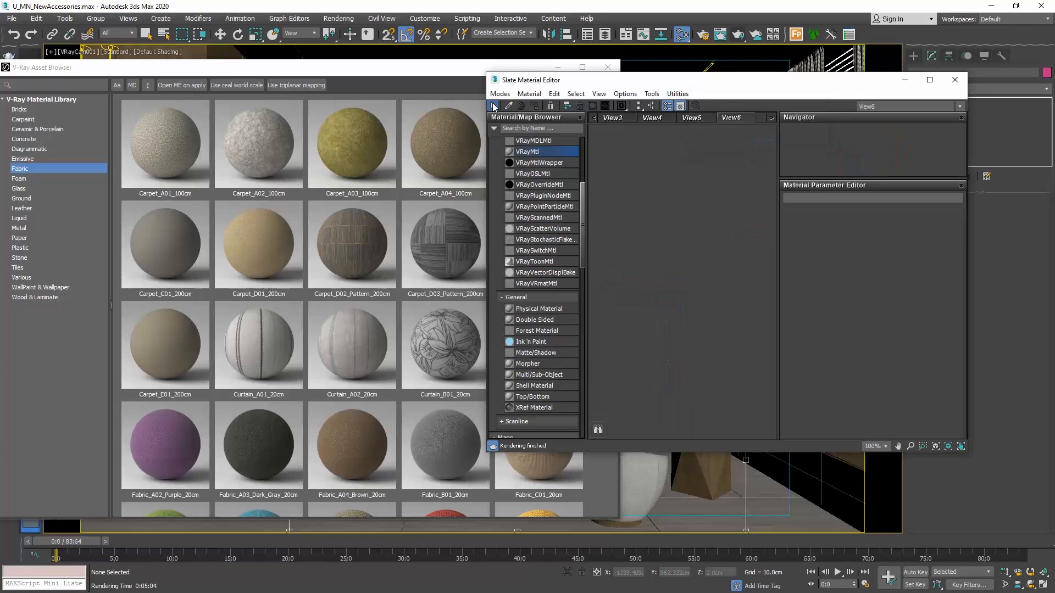
Step: Add Fabric_A01_20cm from the material library to View6 and bring its two bitmap nodes into view
drag(541, 86, 651, 96)
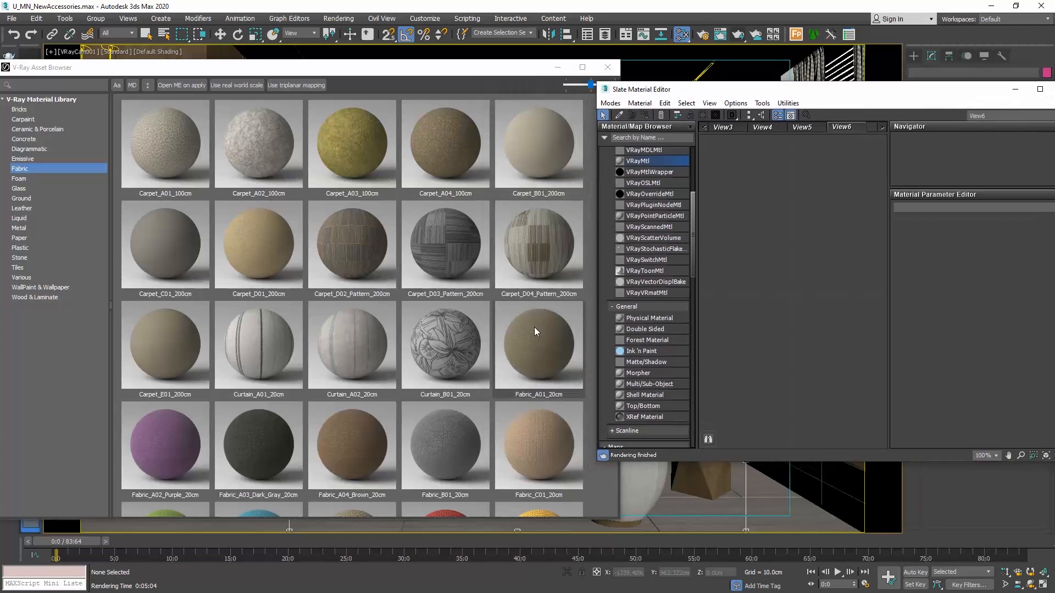
click(534, 328)
right_click(534, 328)
click(556, 347)
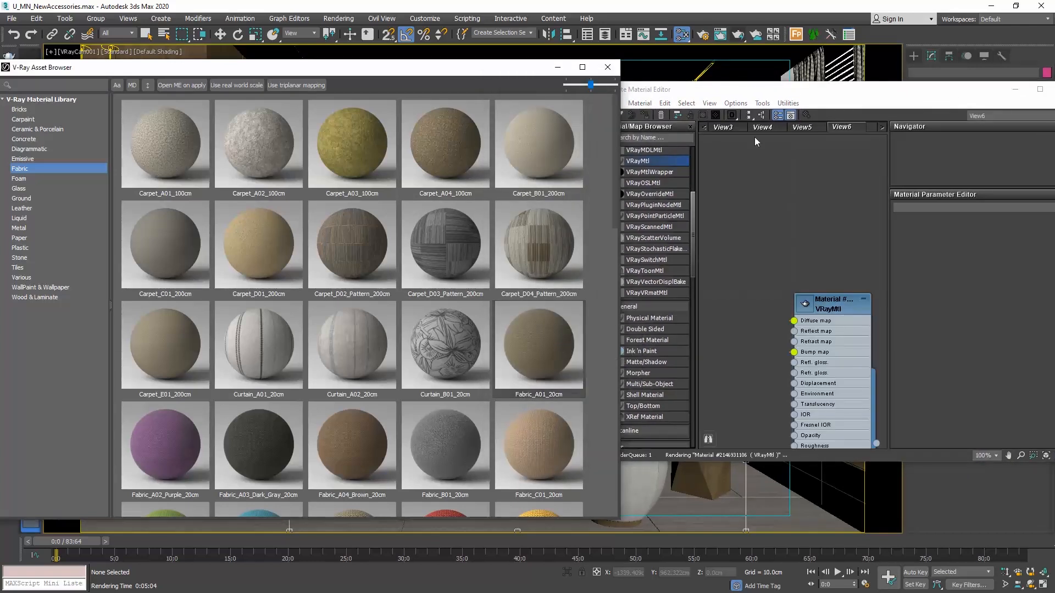
drag(780, 94, 445, 73)
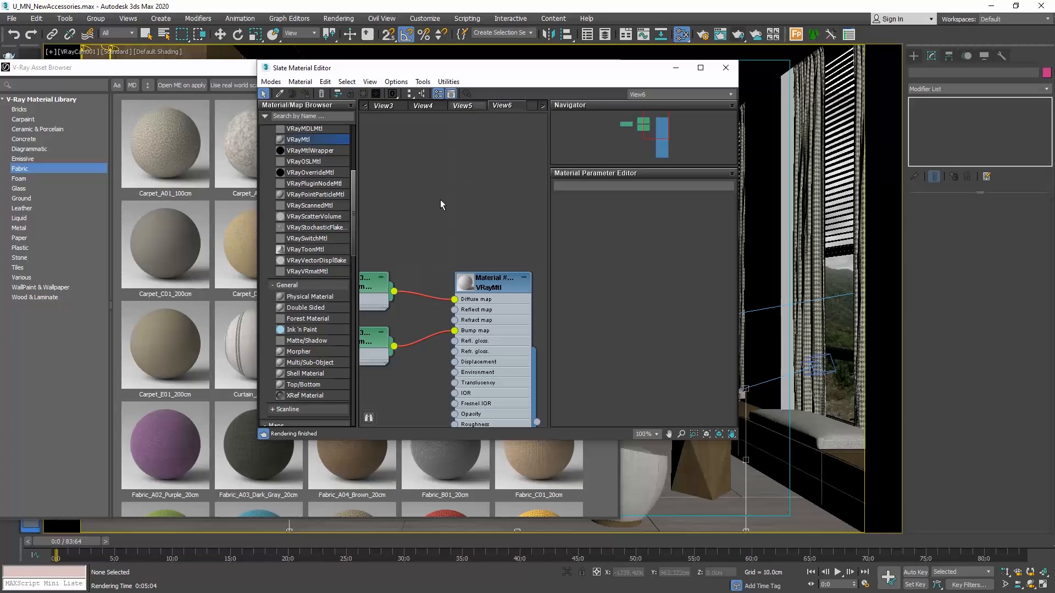
middle_drag(440, 199, 533, 179)
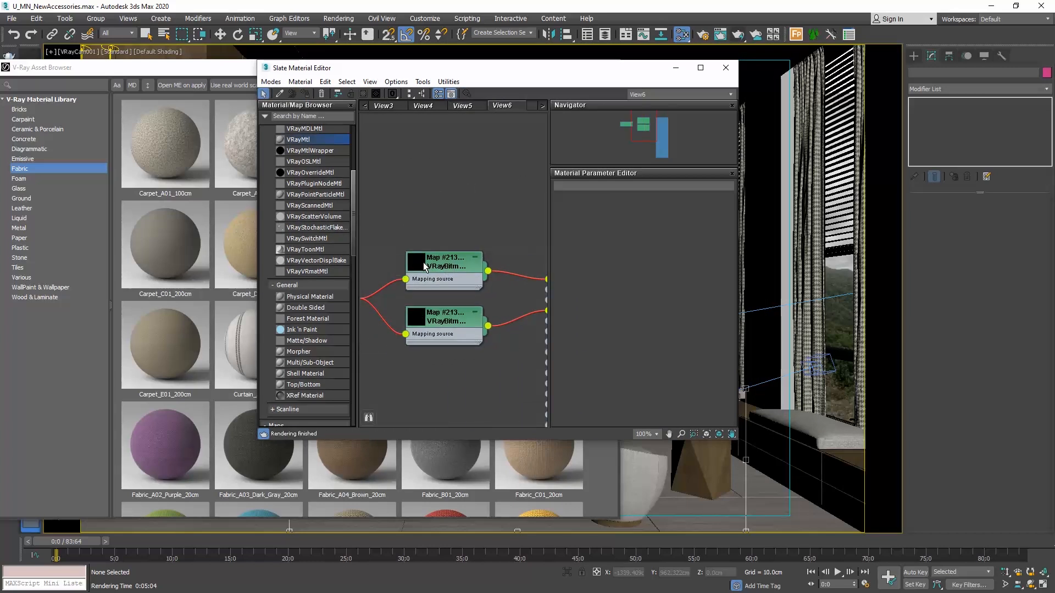
Step: Refresh the scene's Asset Tracking list and select the missing Fabric_A_Bump_hires_raw.tx and Fabric_A_Diff_hires_srgb.tx files
click(11, 18)
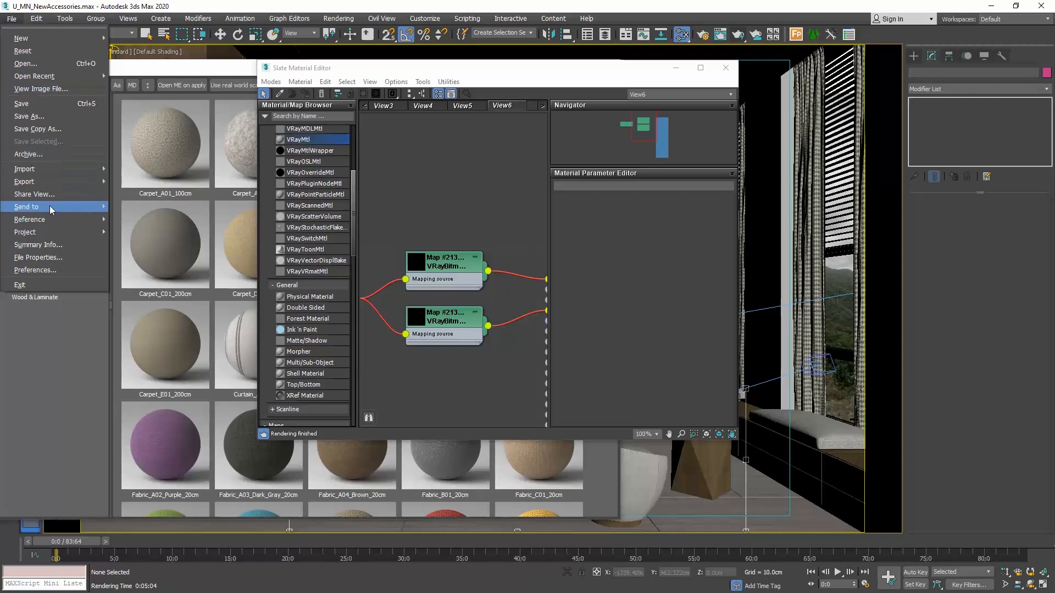
mouse_move(54, 219)
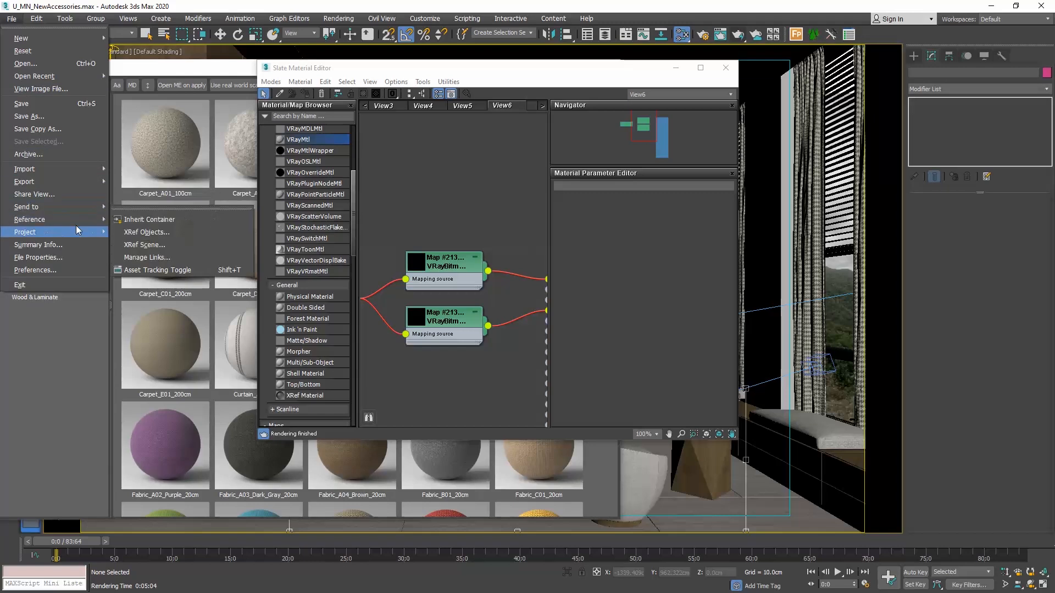
click(149, 269)
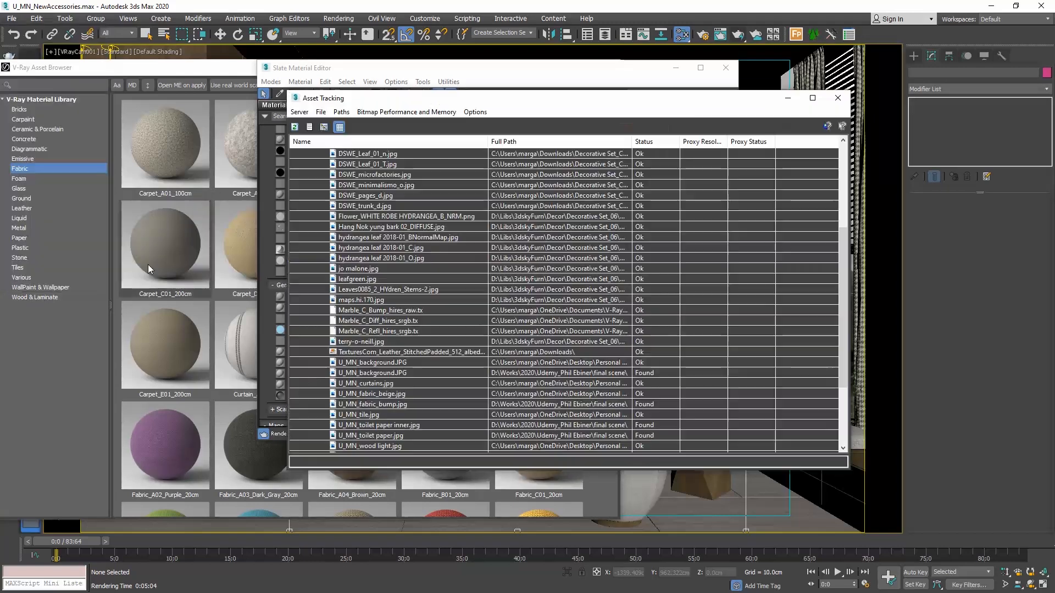
click(295, 128)
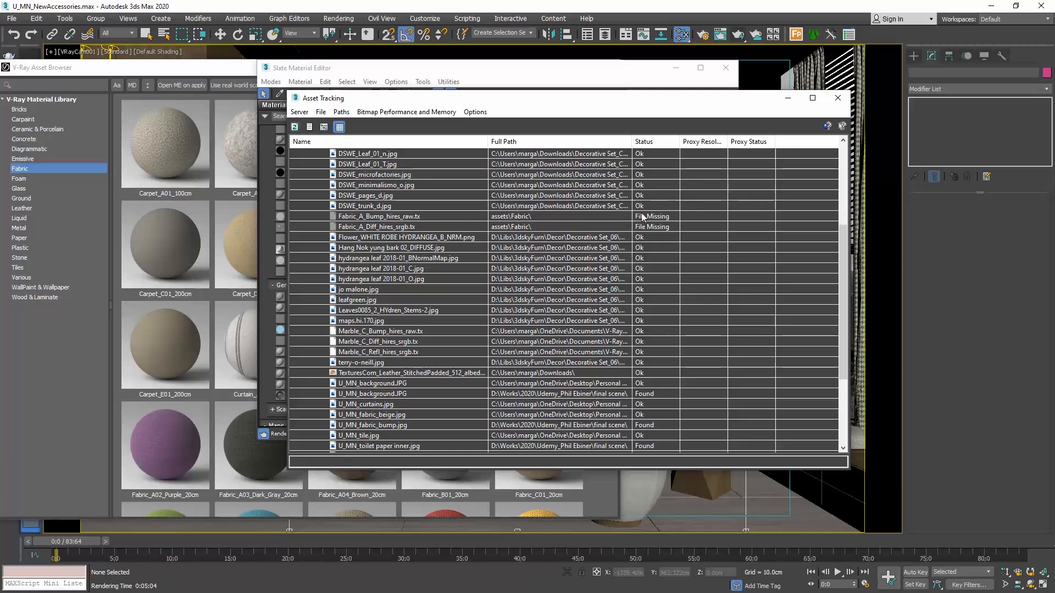
click(460, 215)
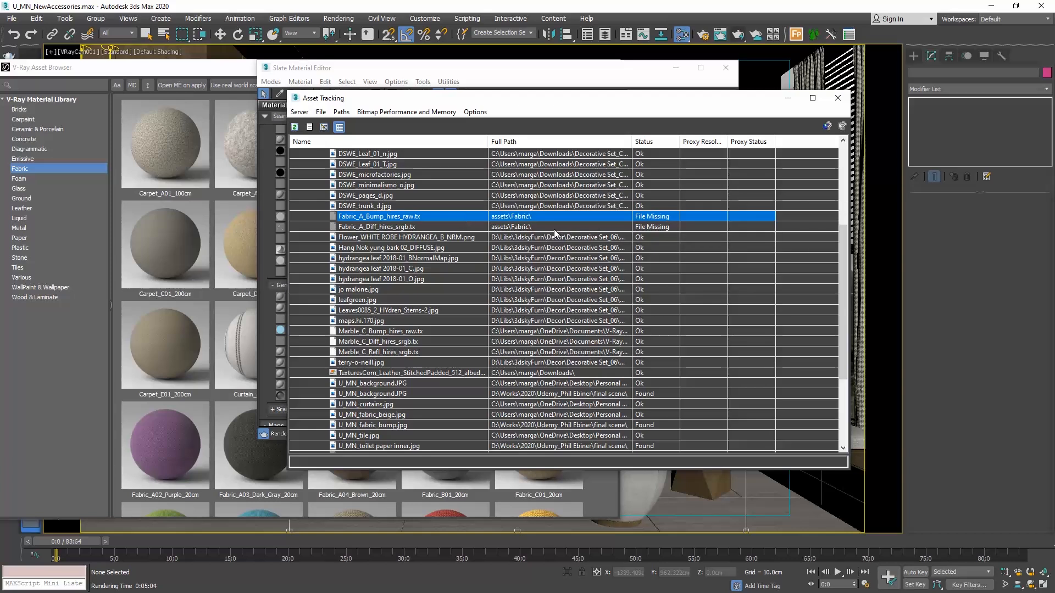
shift+click(549, 227)
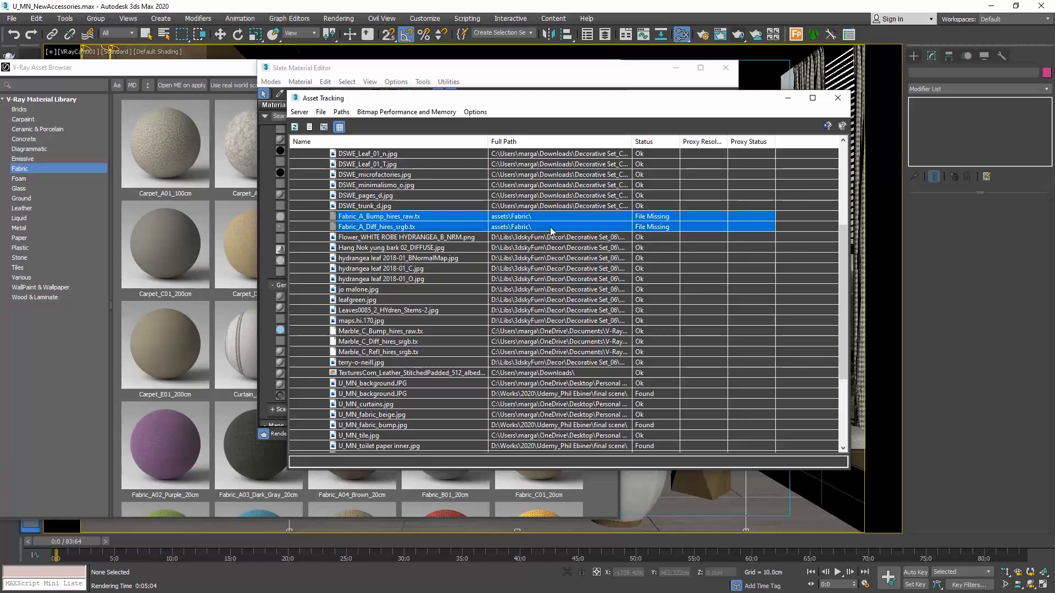
Step: Set the path of the two selected fabric textures to the Fabric folder in the V-Ray Material Library assets, and close Asset Tracking
click(341, 112)
click(357, 151)
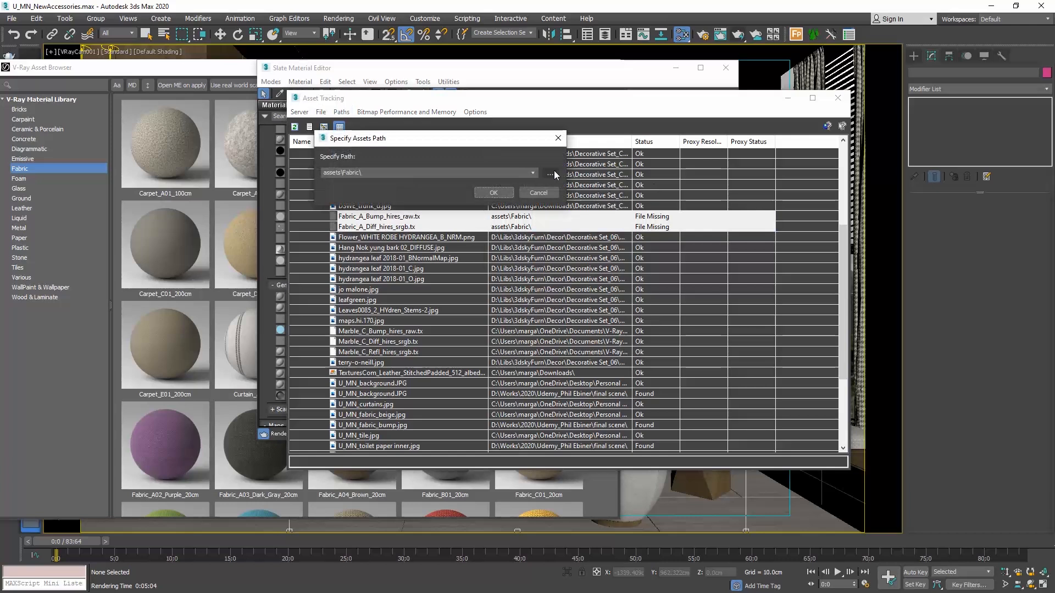
click(550, 174)
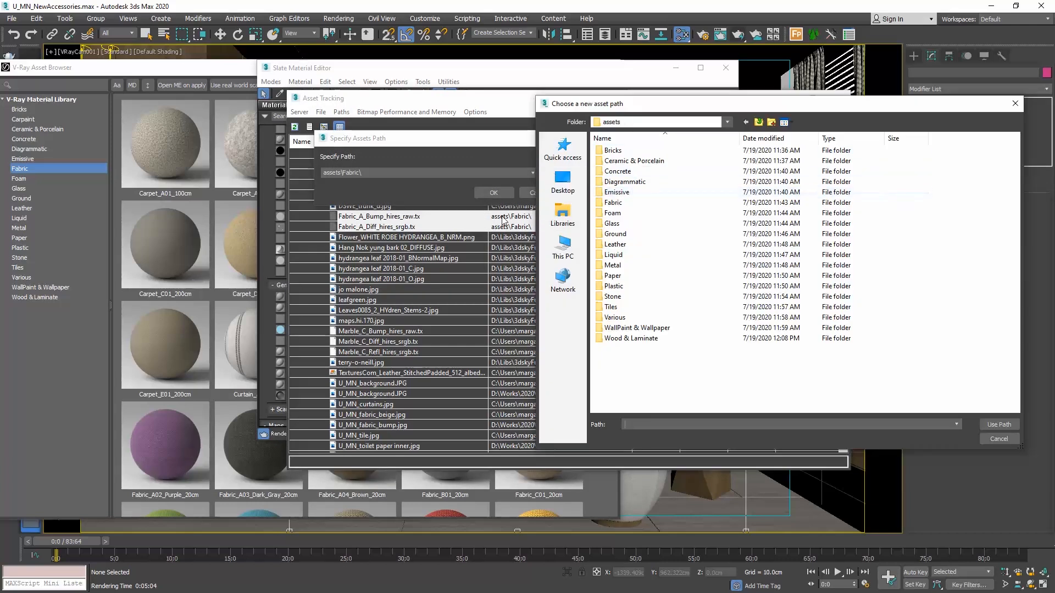
double_click(614, 203)
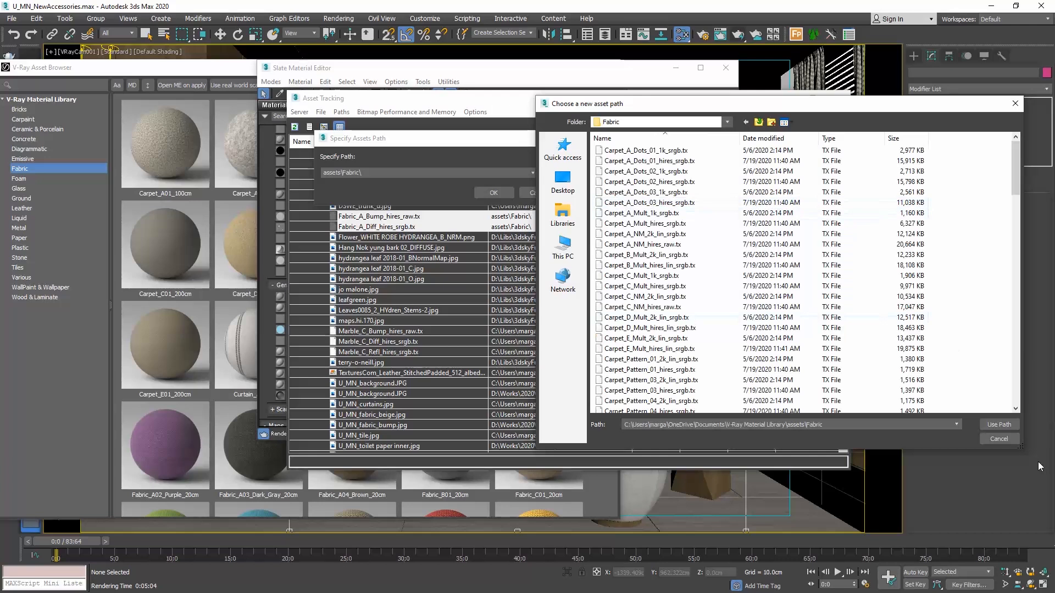
click(1004, 428)
click(507, 193)
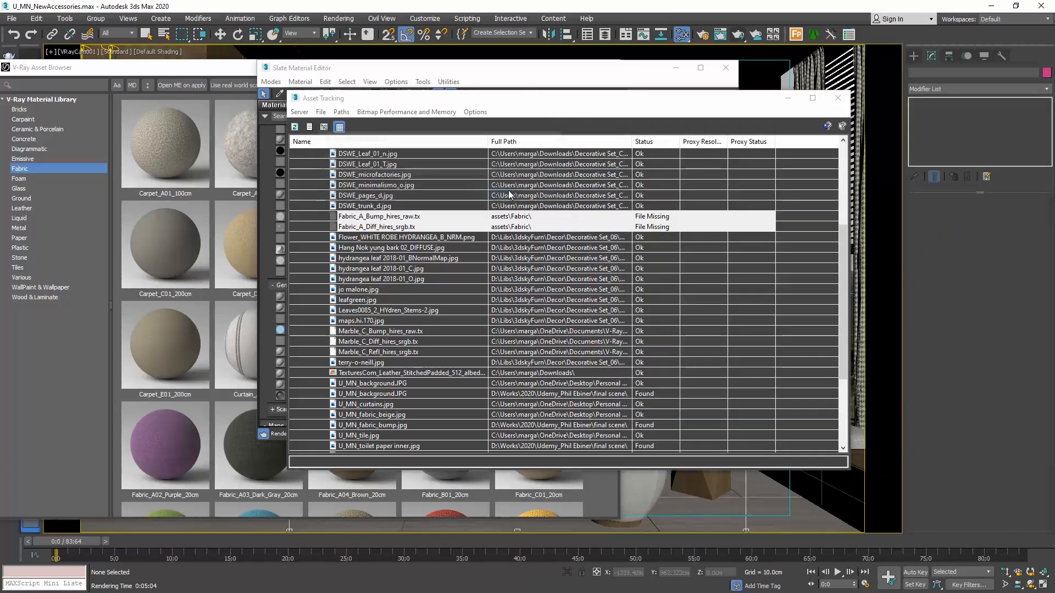
click(837, 98)
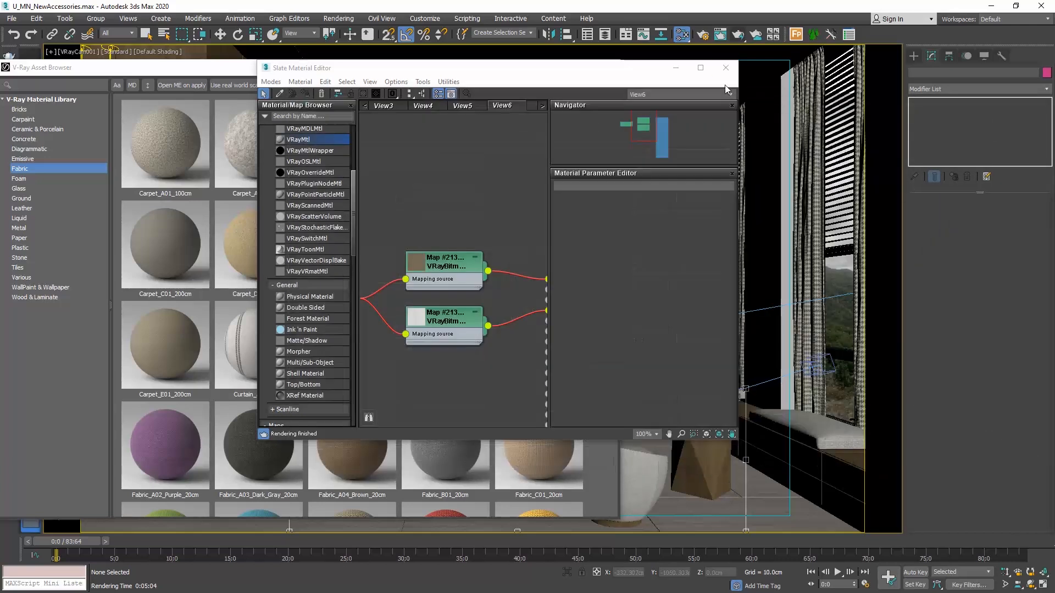
Step: Close the V-Ray Asset Browser and place the Slate Material Editor so the bed's pillows are uncovered in the viewport
click(725, 69)
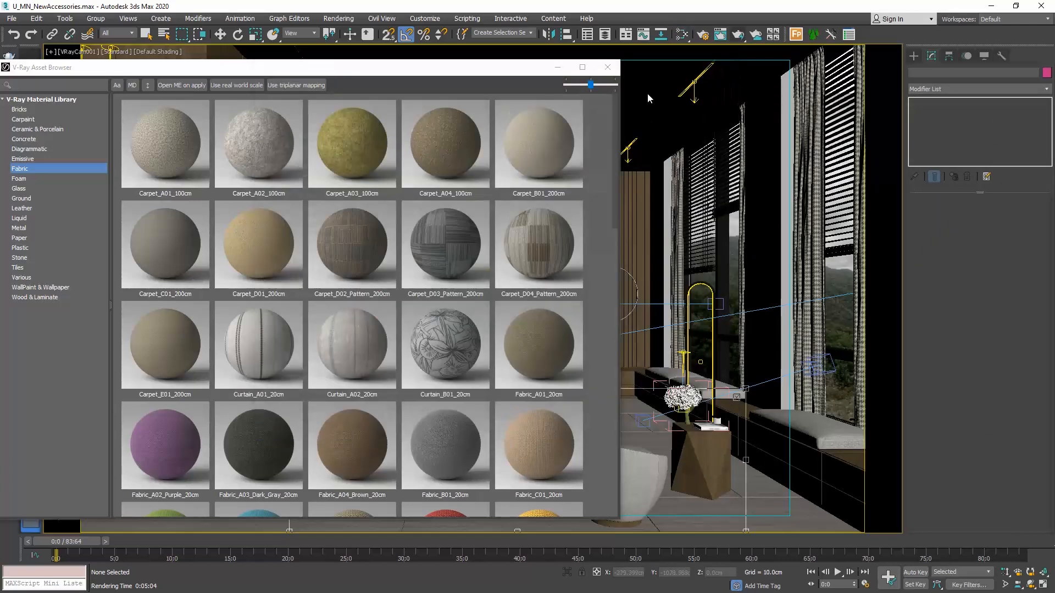
click(608, 67)
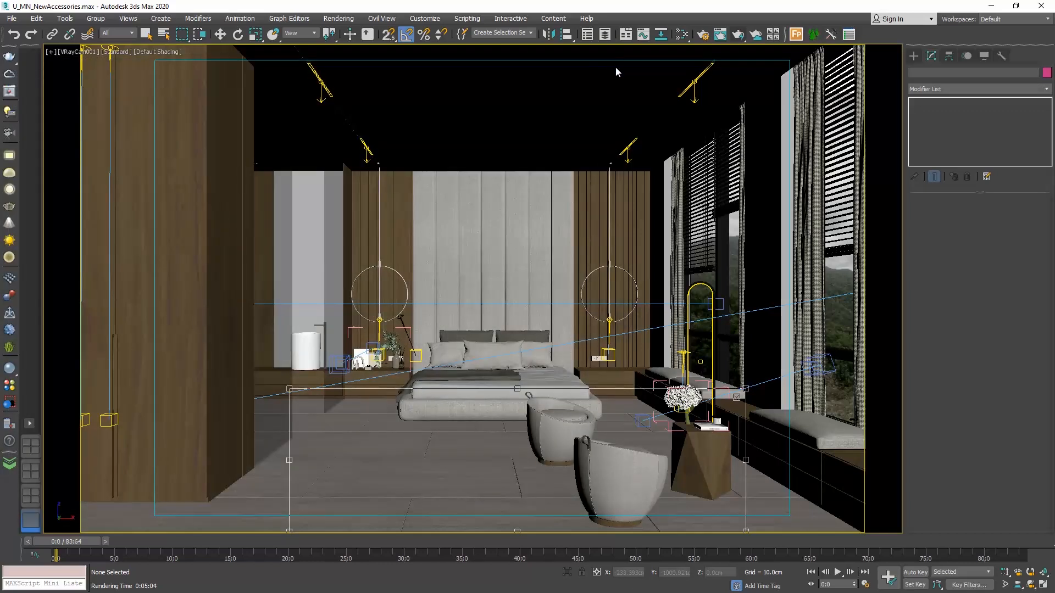
click(681, 37)
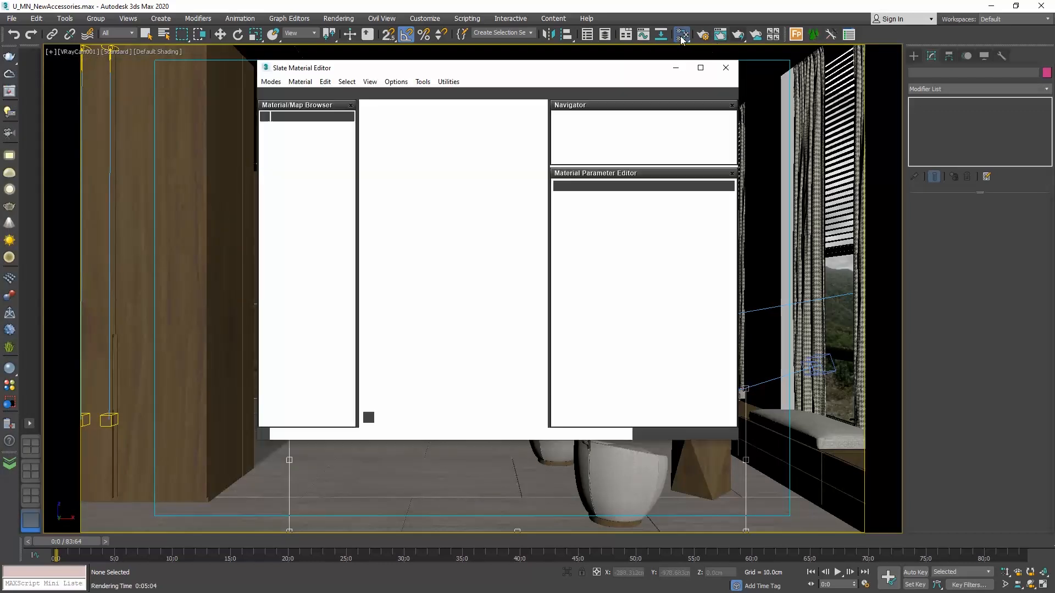
drag(545, 77, 829, 68)
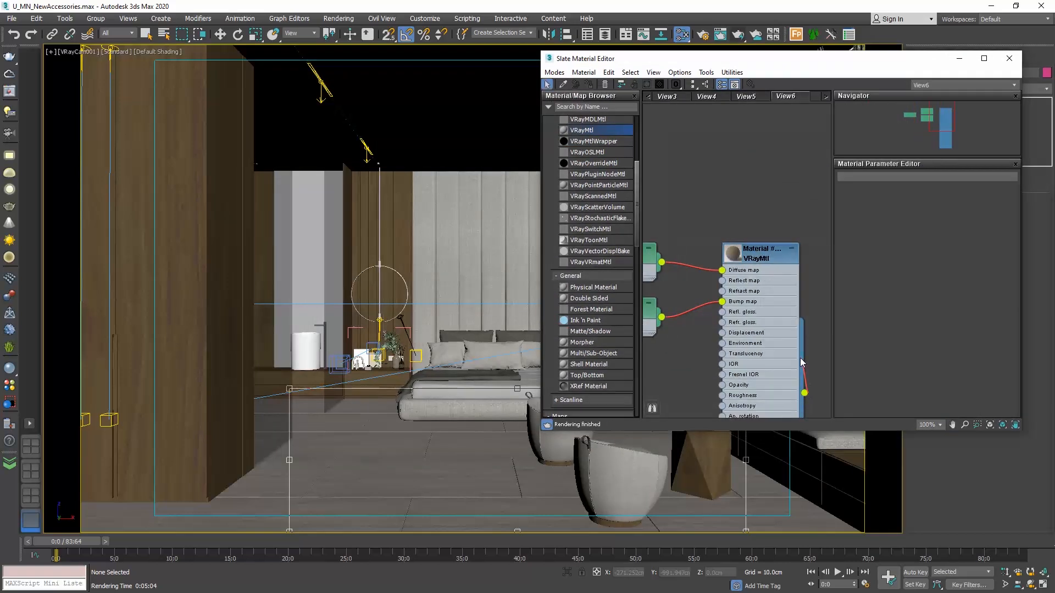
Step: Assign the View6 fabric material to the front middle pillow, the two back pillows and the throw on the bed
drag(804, 393, 495, 355)
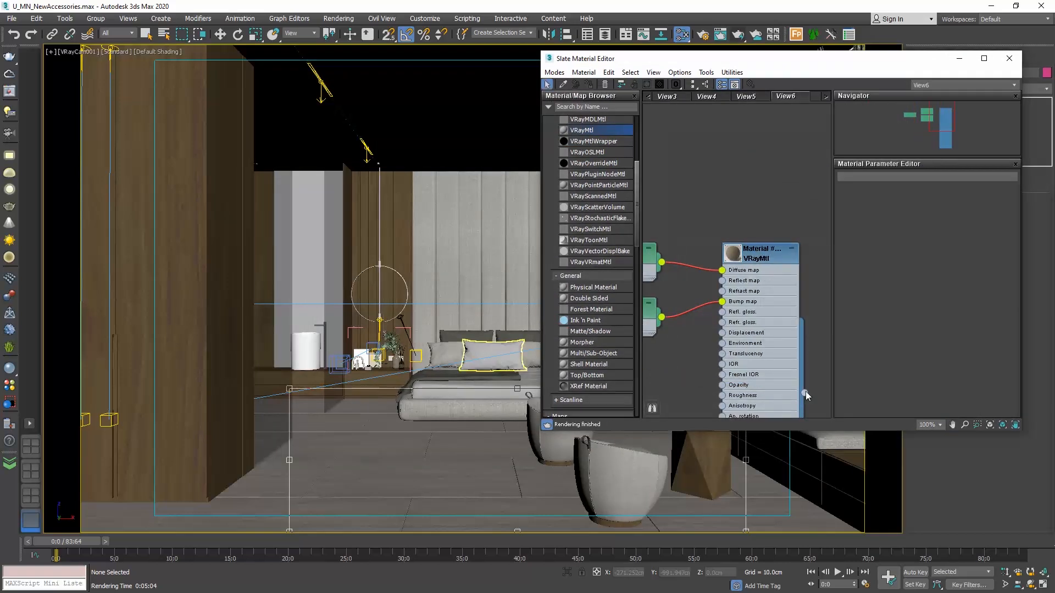
drag(806, 391, 500, 343)
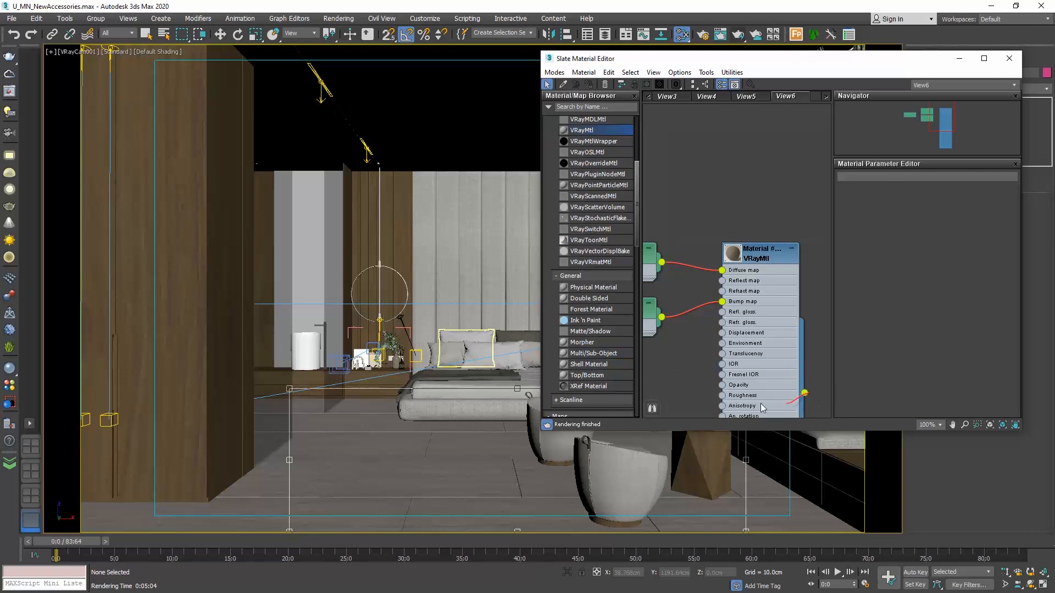
drag(760, 403, 532, 336)
drag(802, 394, 442, 381)
Step: Show the fabric material's diffuse bitmap shaded in the viewport and close the material editor
middle_drag(669, 188, 741, 202)
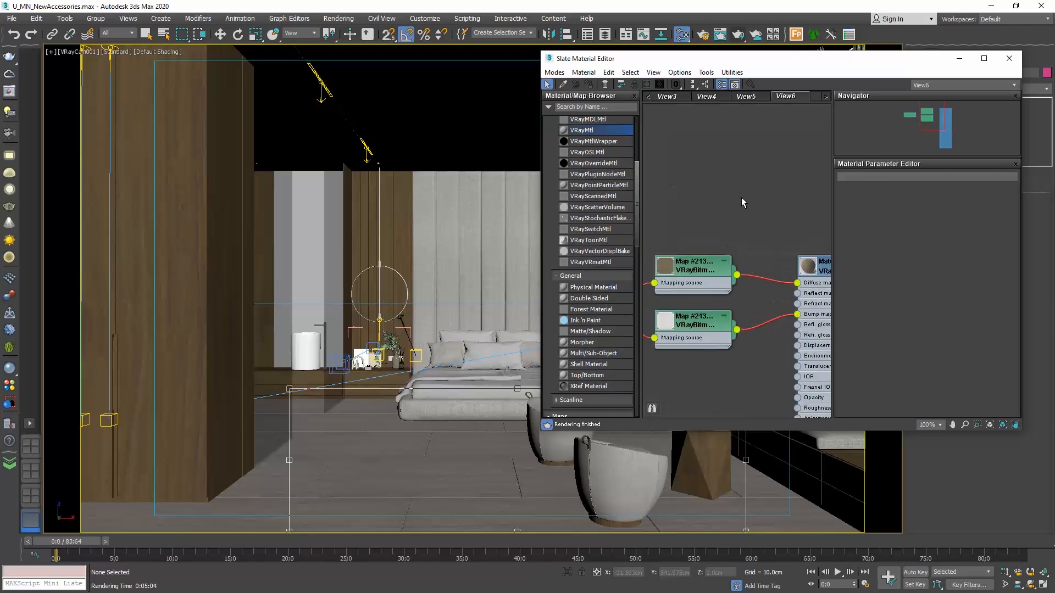
click(697, 276)
click(647, 84)
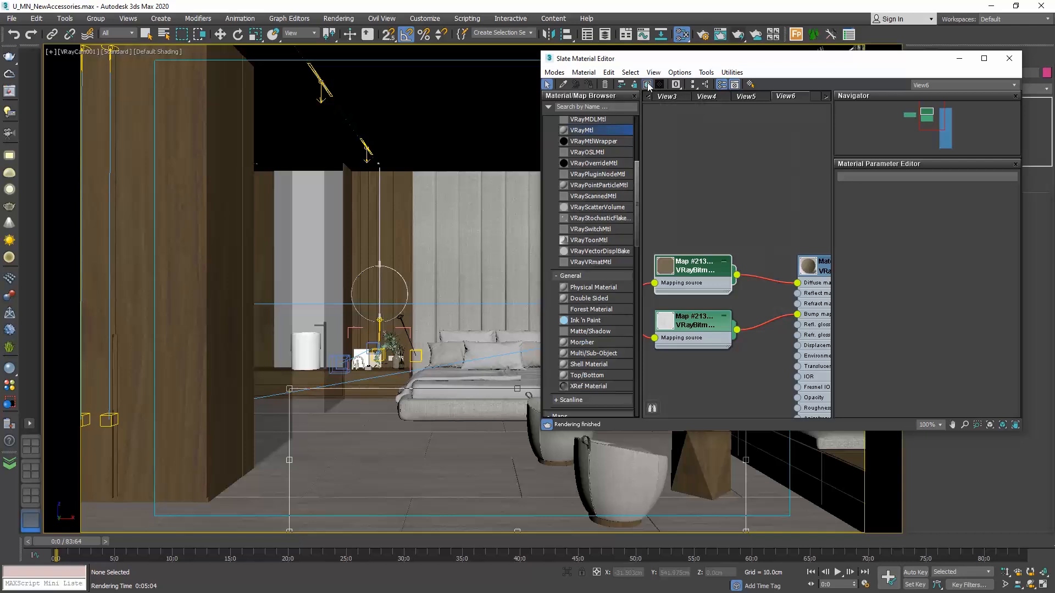
click(1009, 58)
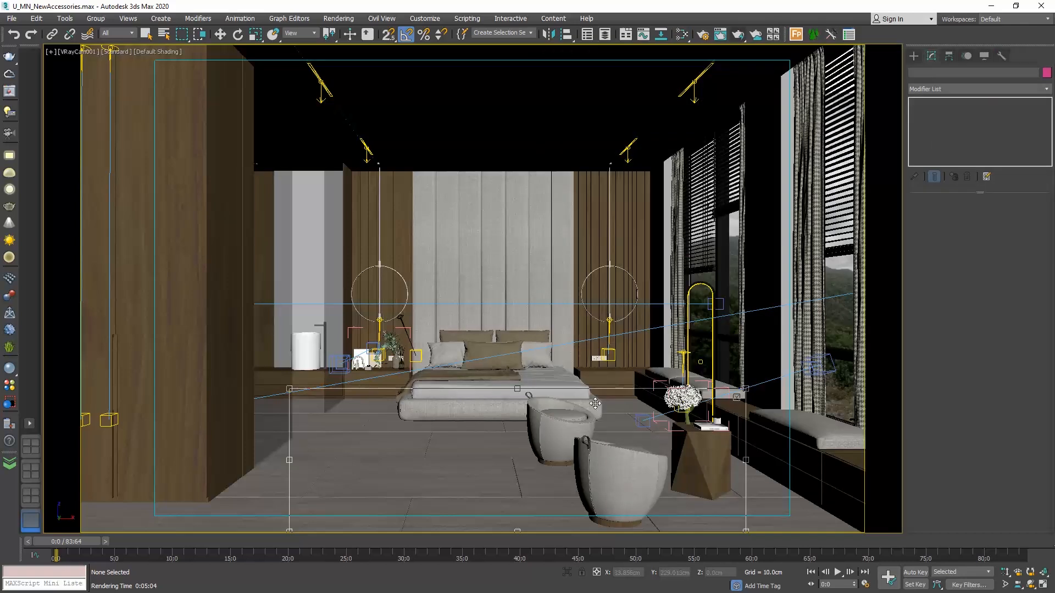
Step: Move and shrink the render region to frame the bed and its pillows, and render it
drag(589, 457, 426, 387)
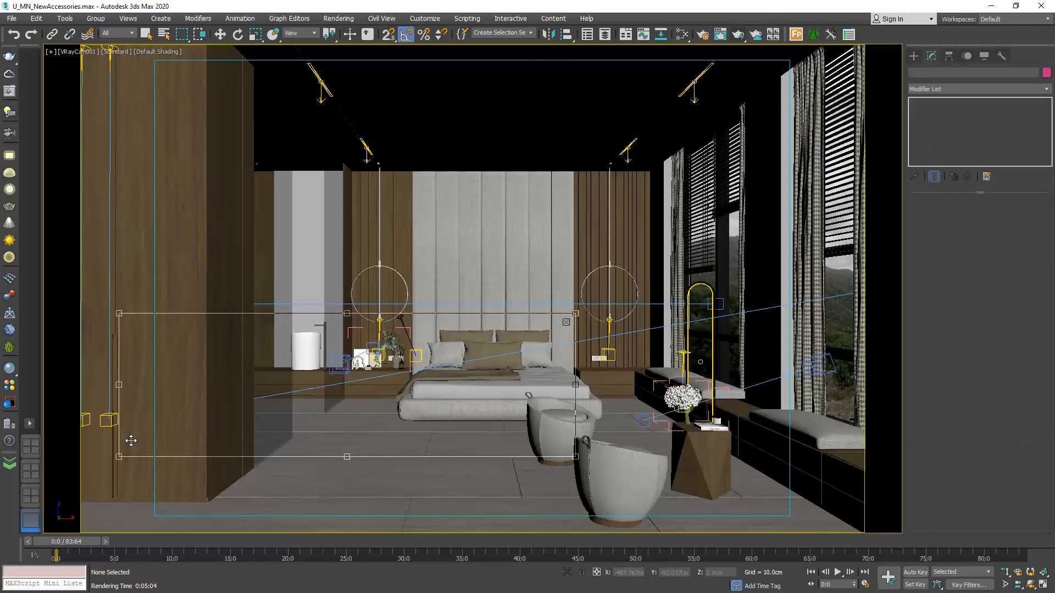
drag(117, 457, 386, 417)
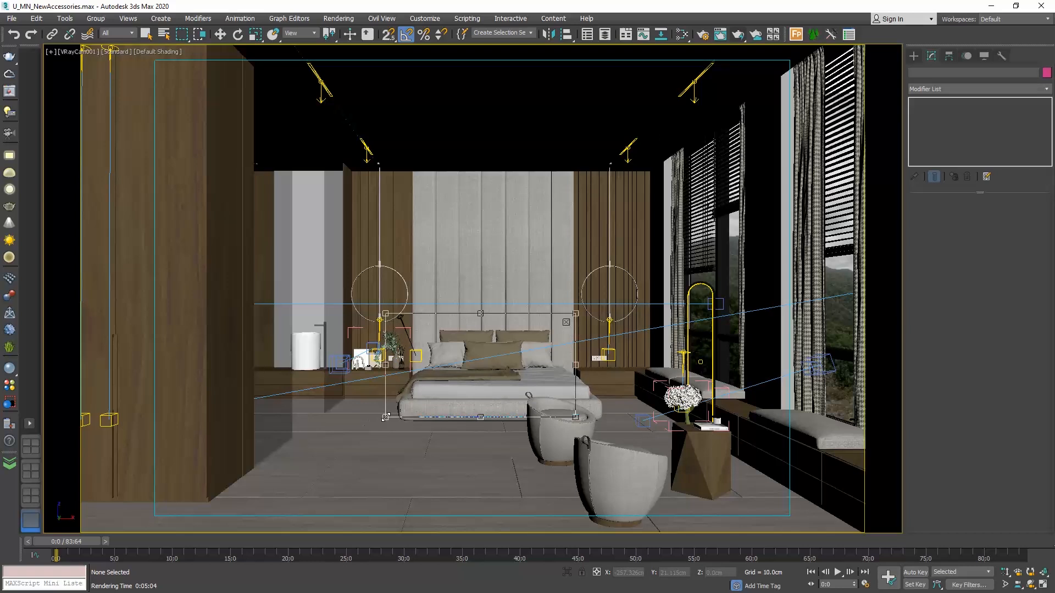
click(738, 34)
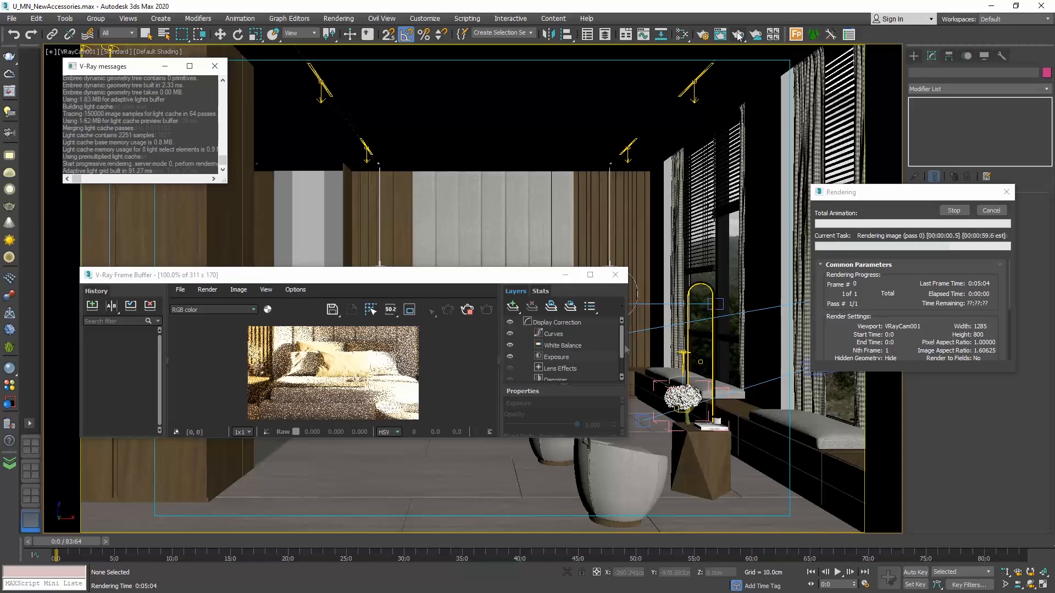
Step: Set the render's Exposure layer to exposure 0.118 and highlight burn 0.031, cancel the running render and close the frame buffer
click(556, 357)
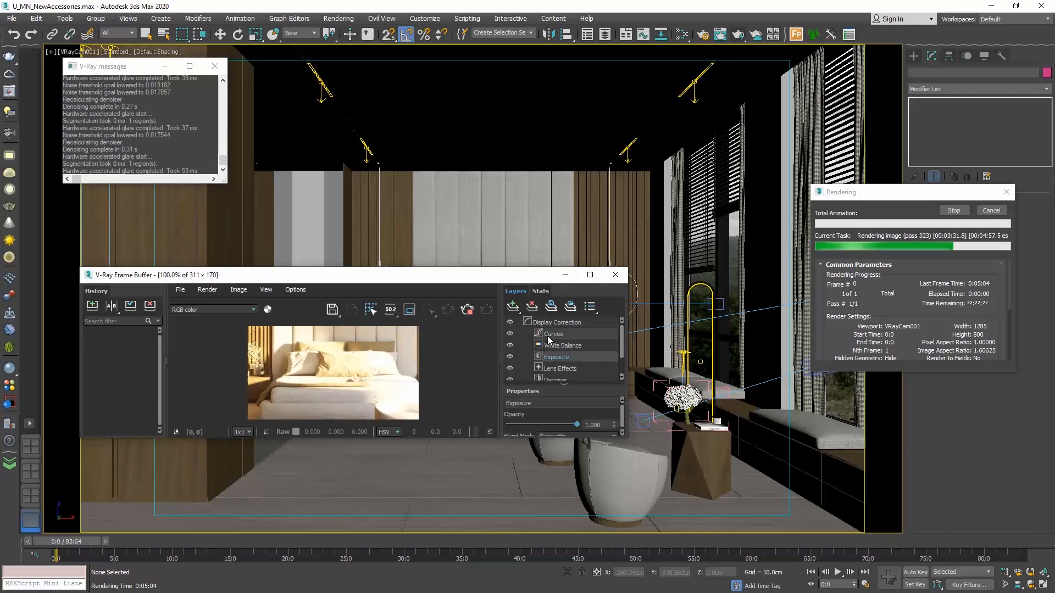
scroll(552, 357, down, 1)
drag(543, 438, 567, 525)
drag(580, 467, 580, 408)
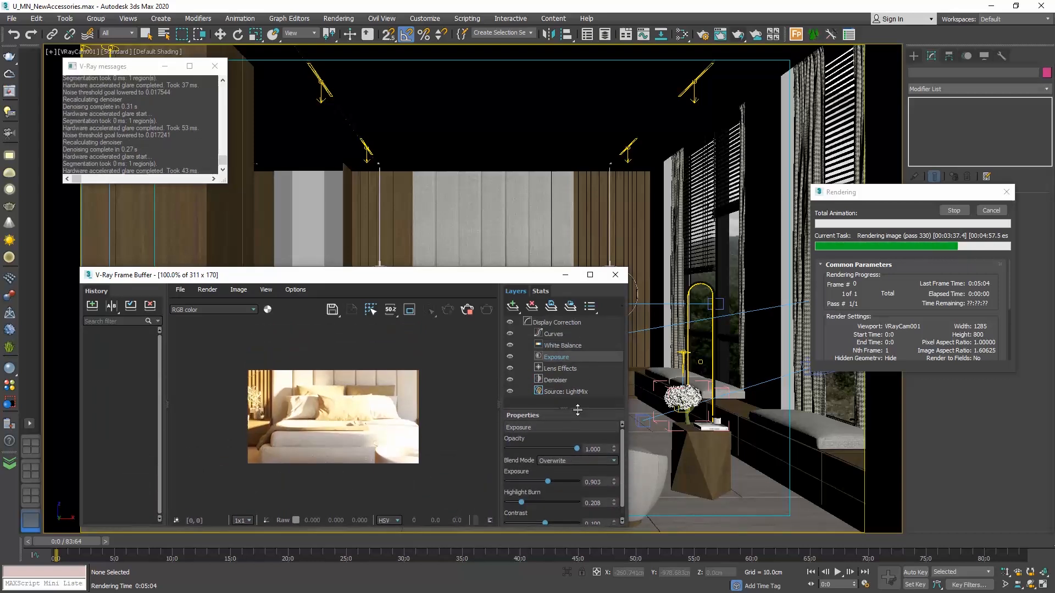
mouse_move(521, 500)
mouse_down()
mouse_move(511, 502)
mouse_move(546, 483)
mouse_up()
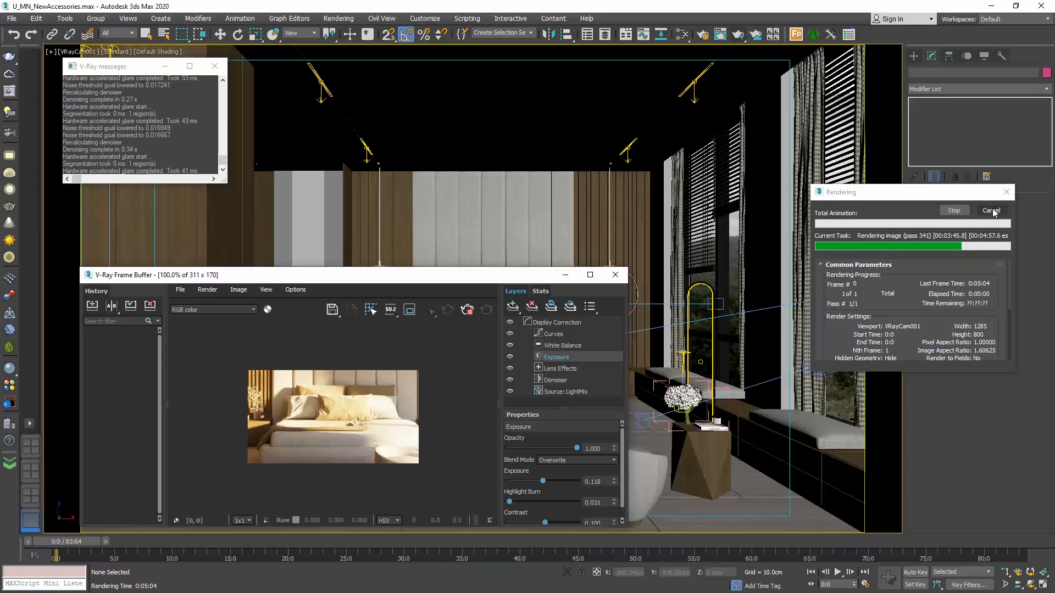
click(991, 211)
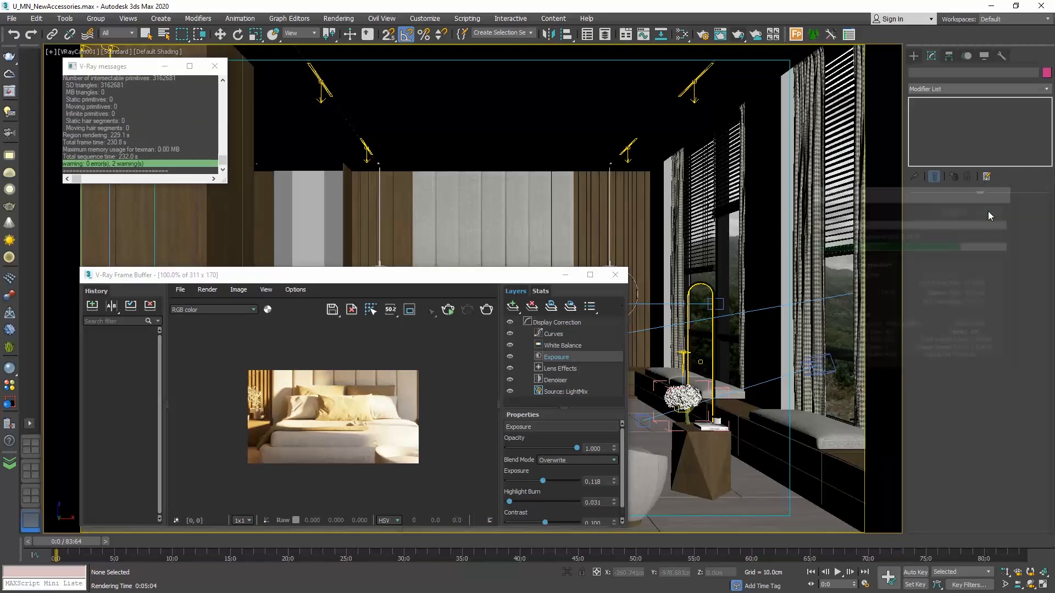
click(720, 35)
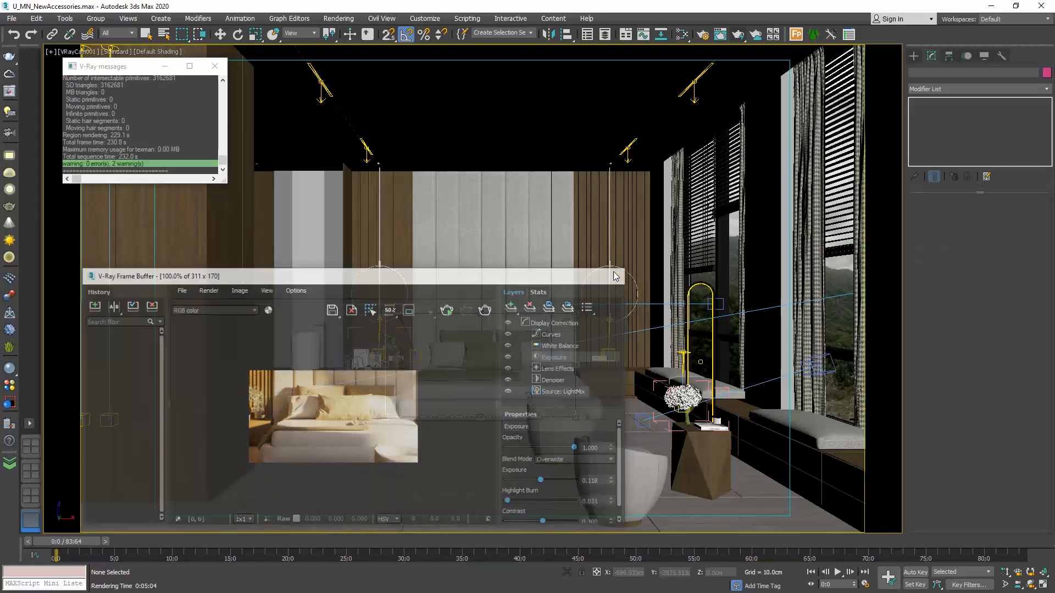
Step: Open the parameters of the fabric VRayMtl in View6 of the Slate Material Editor
click(681, 35)
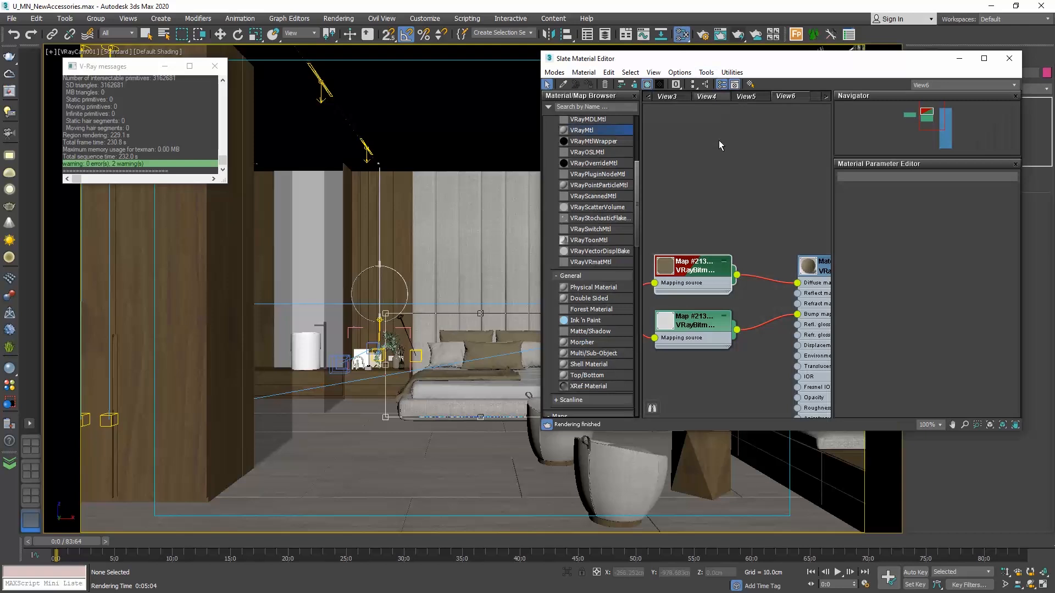
middle_drag(737, 174, 668, 152)
click(767, 247)
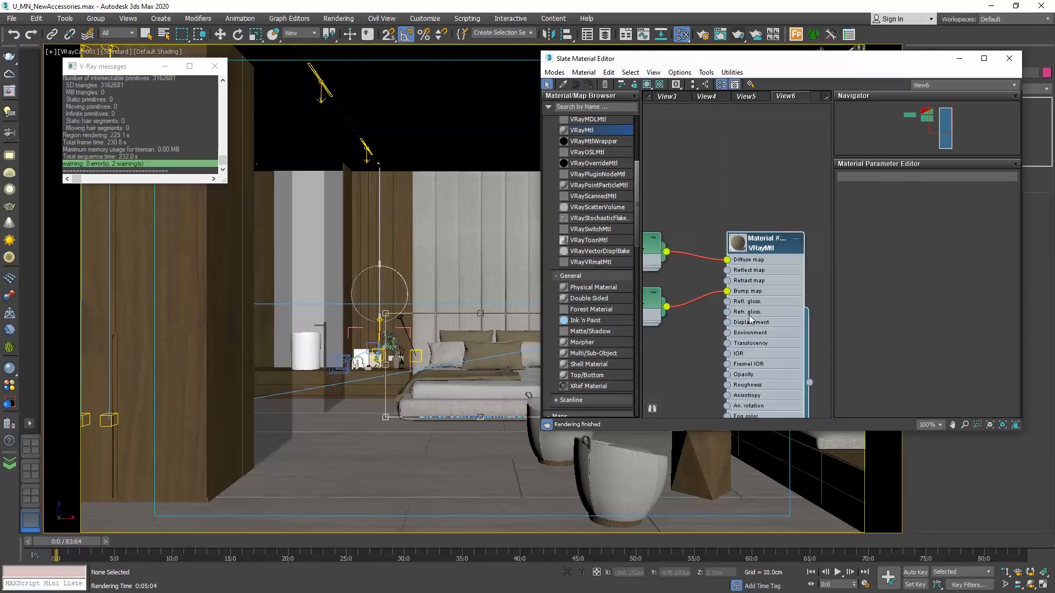
double_click(737, 272)
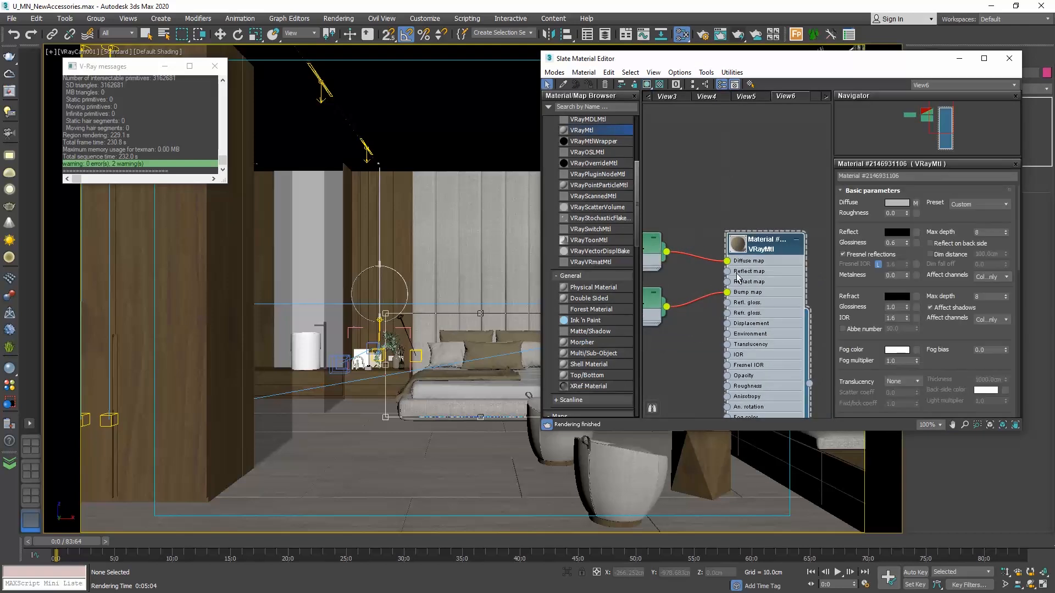